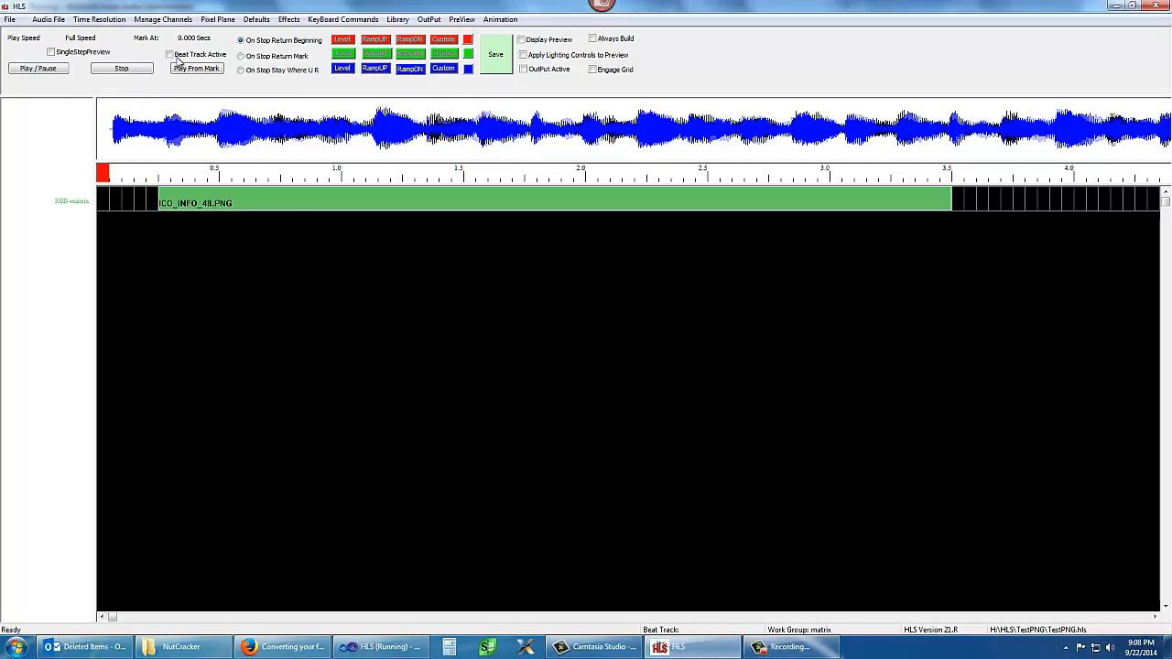
- Create a new matrix PixelPlane together with its channels, using 48 columns and 48 rows, and name it XmasPP
left_click(163, 19)
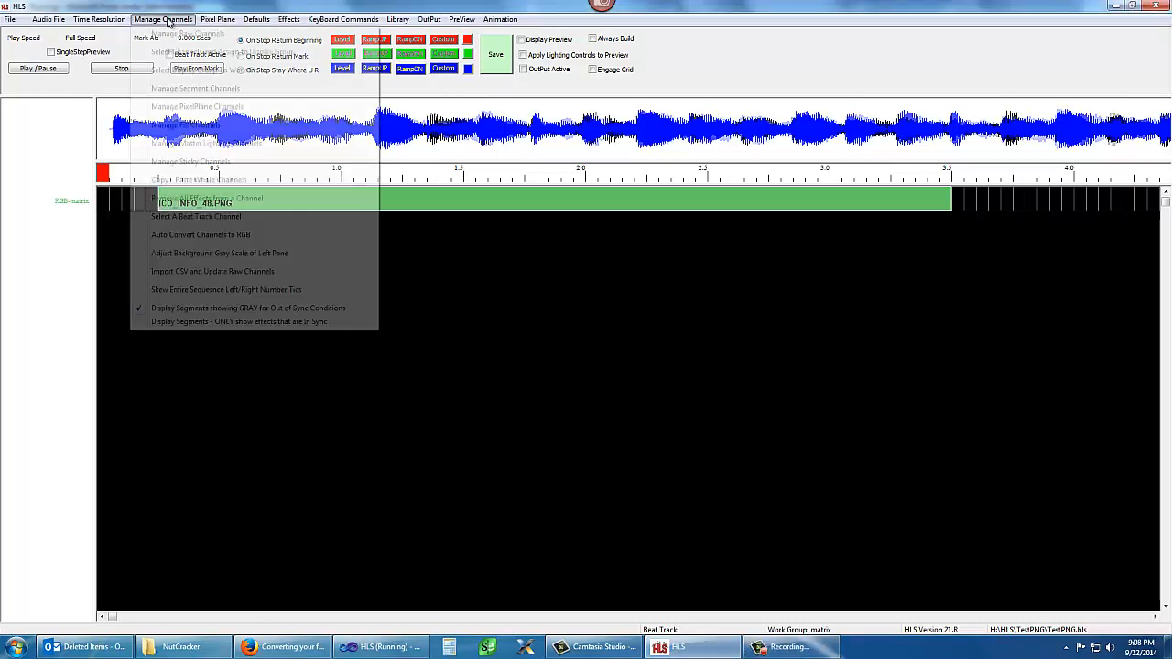
left_click(220, 108)
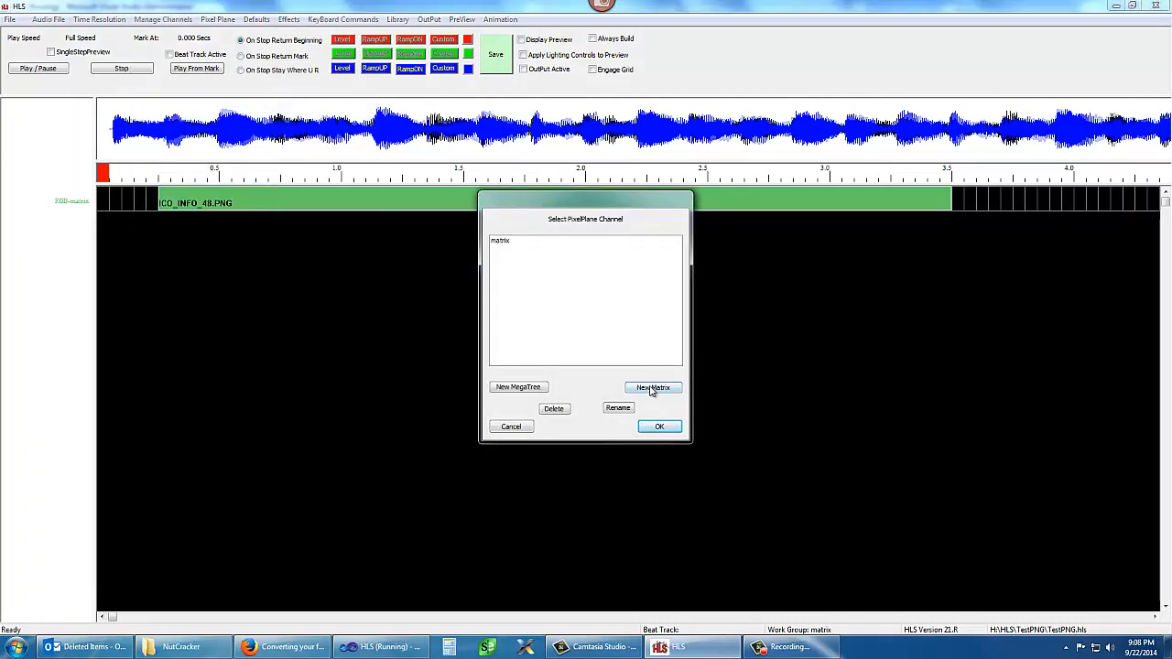
left_click(653, 388)
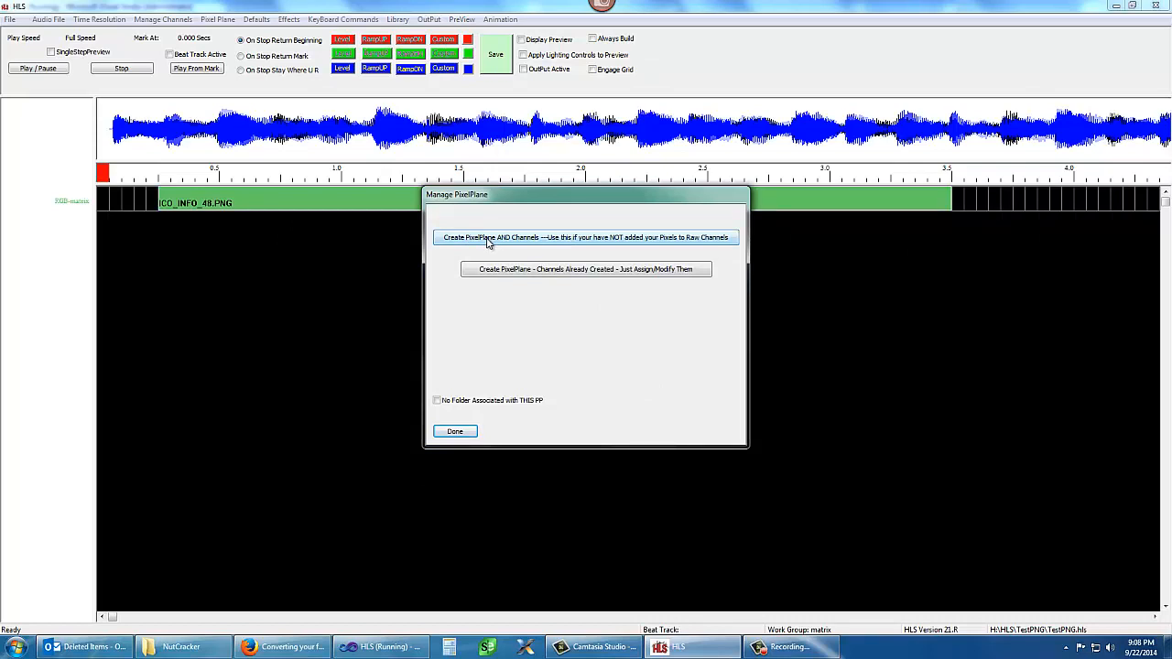
left_click(487, 240)
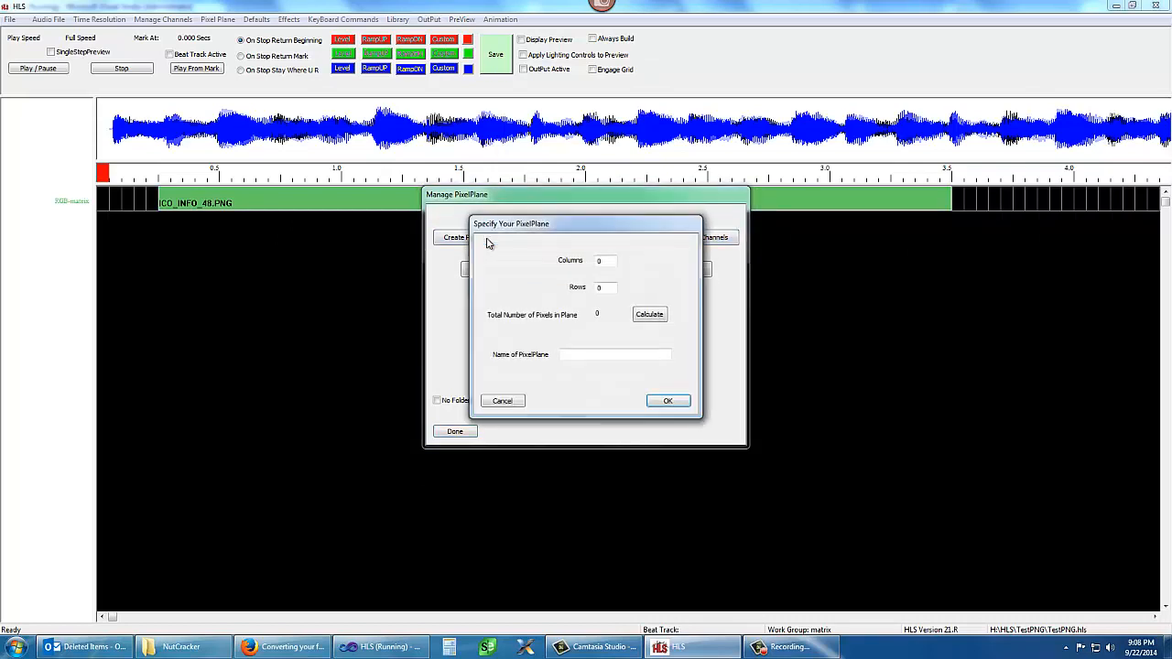
double_click(604, 263)
double_click(606, 288)
left_click(569, 354)
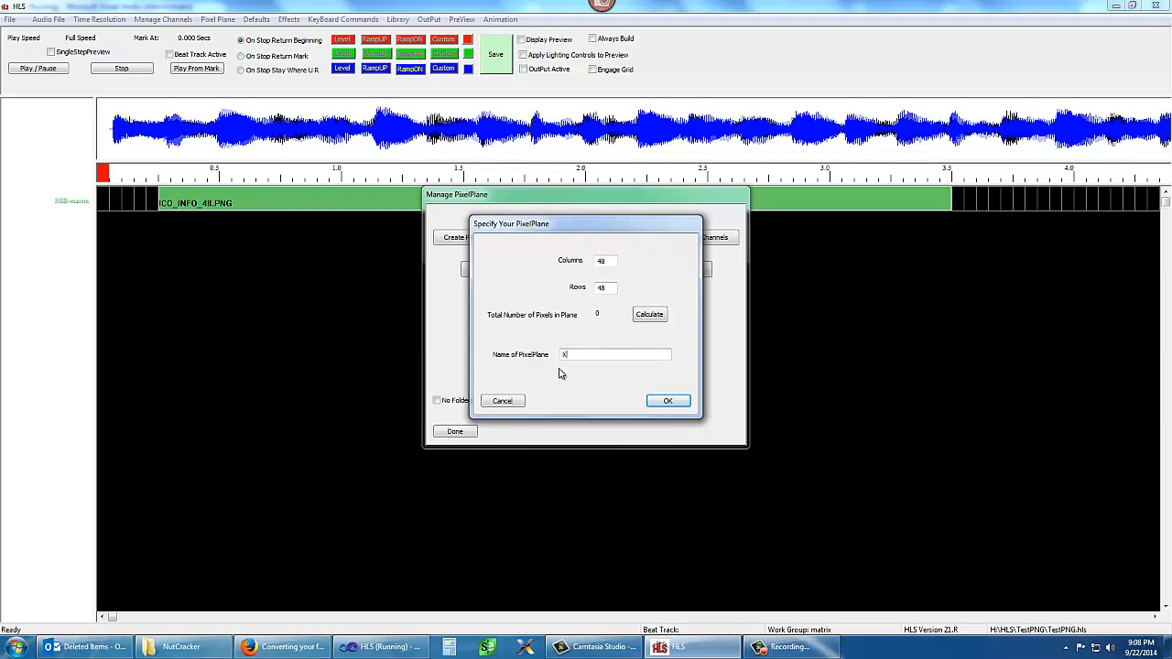
type("XmasPP")
left_click(668, 401)
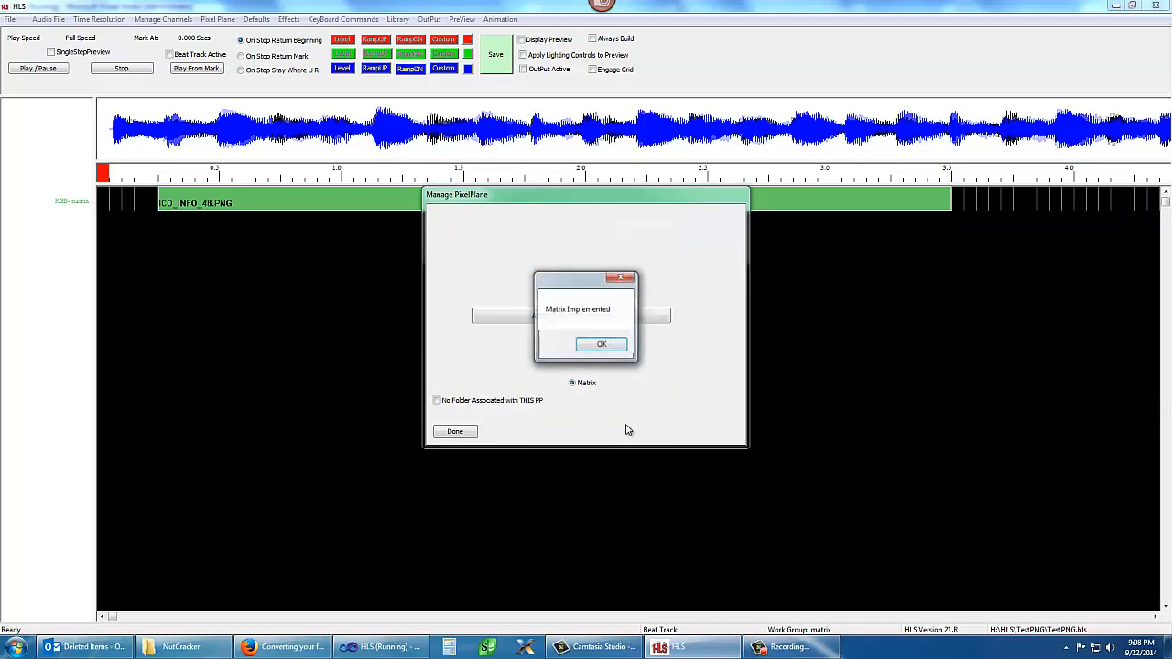
left_click(596, 345)
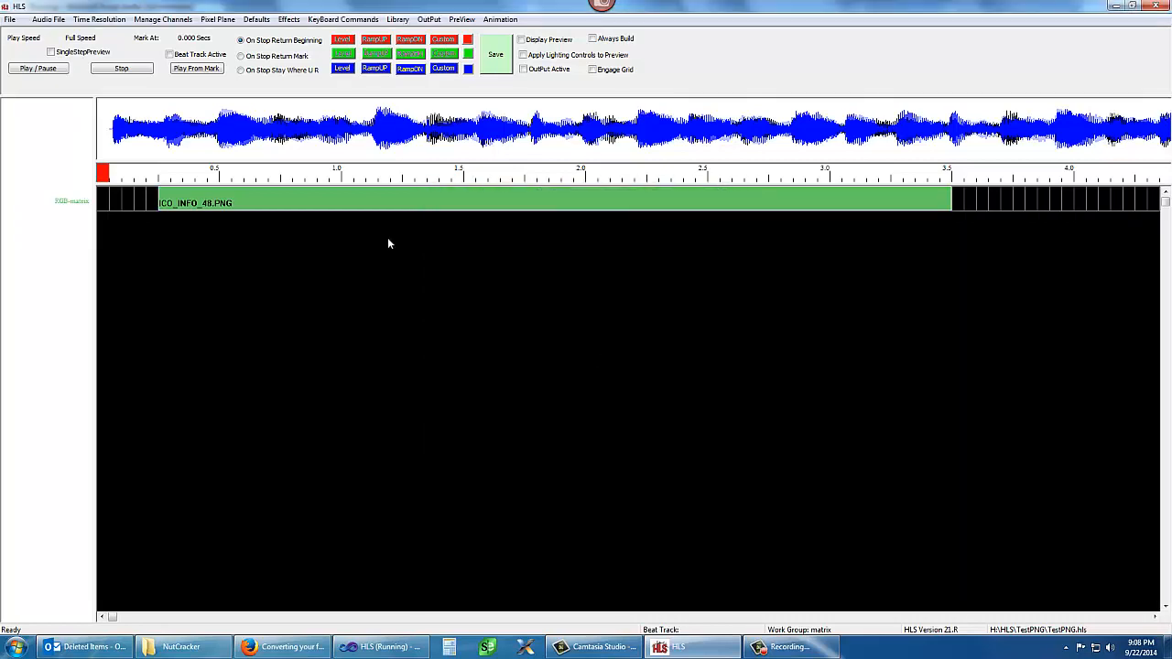
- Number the preview groups of all XmasPP raw channels starting at group 101 with 64 per group, and save the channel changes
left_click(153, 20)
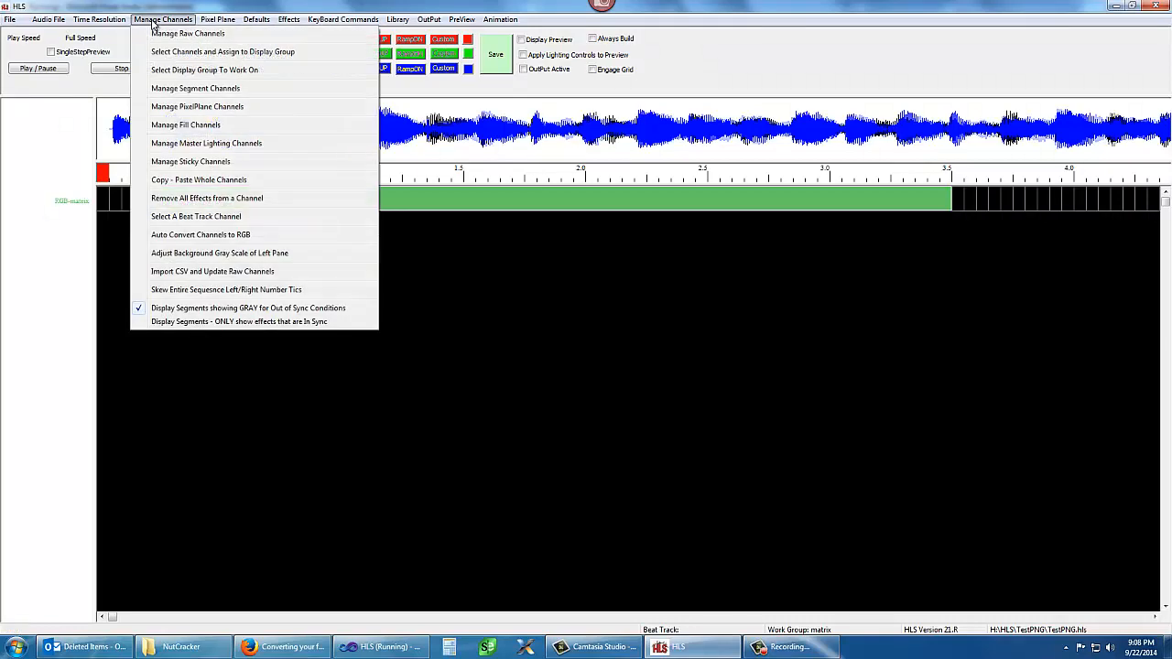
left_click(179, 34)
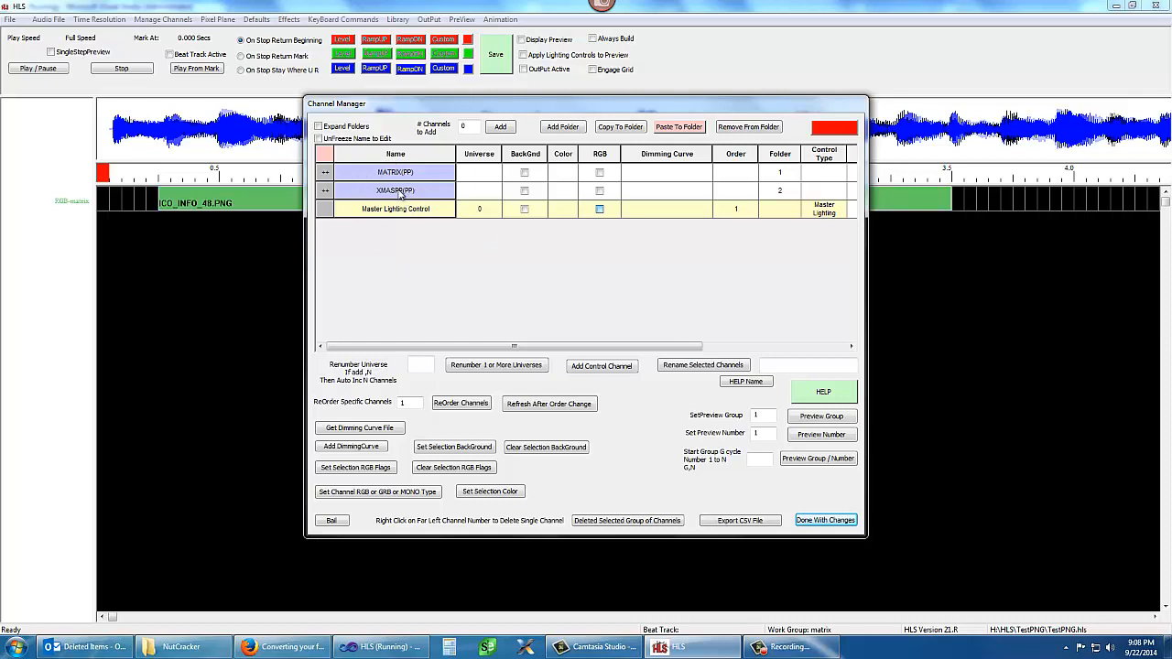
double_click(400, 192)
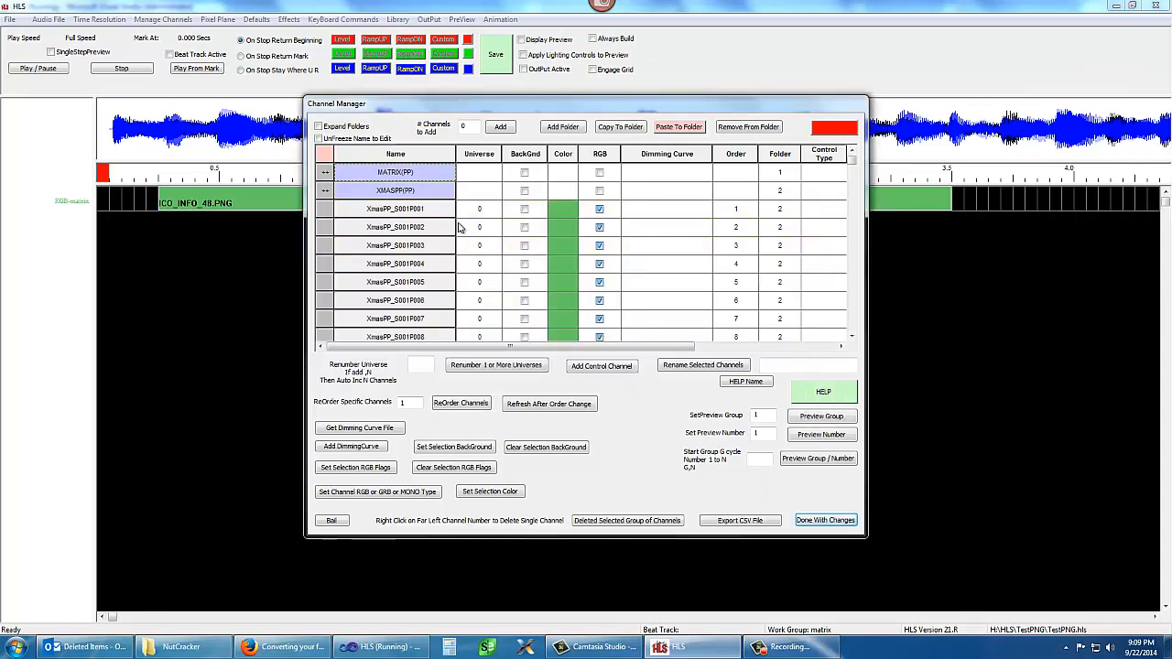
left_click_drag(681, 346, 835, 345)
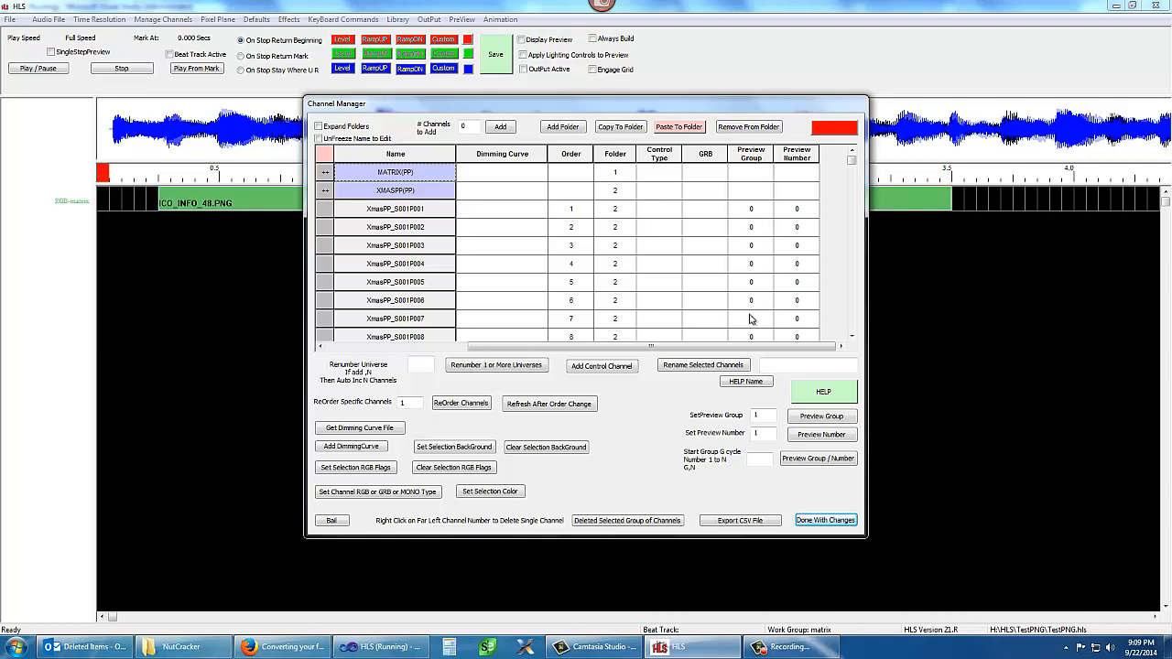
left_click(756, 214)
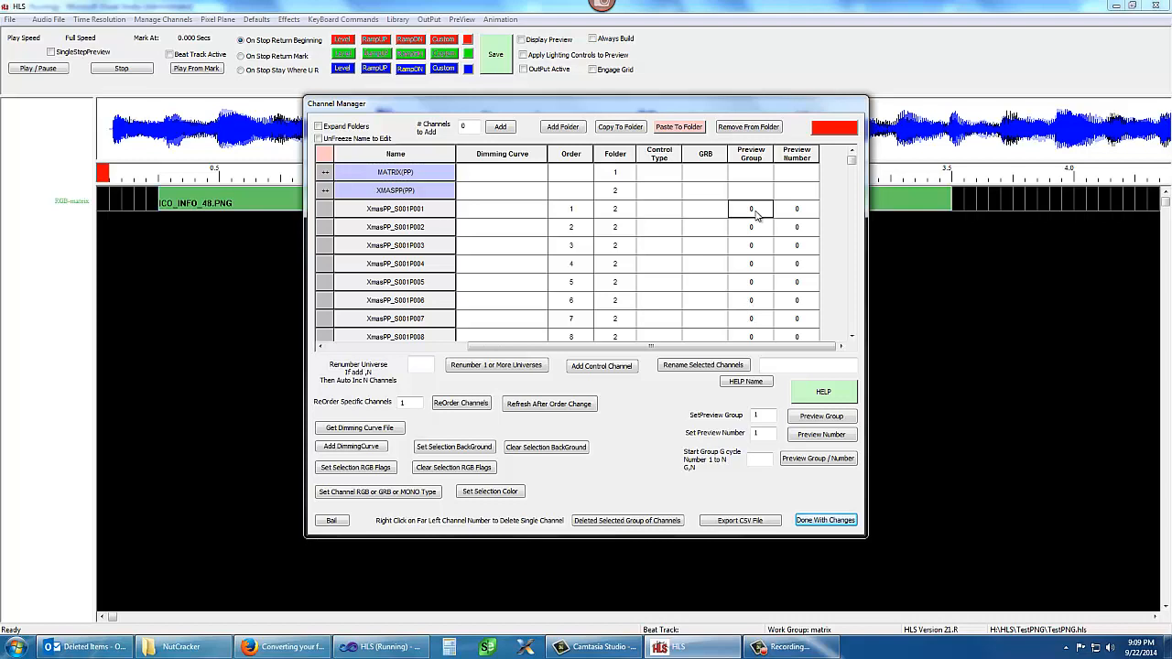
left_click_drag(757, 215, 751, 306)
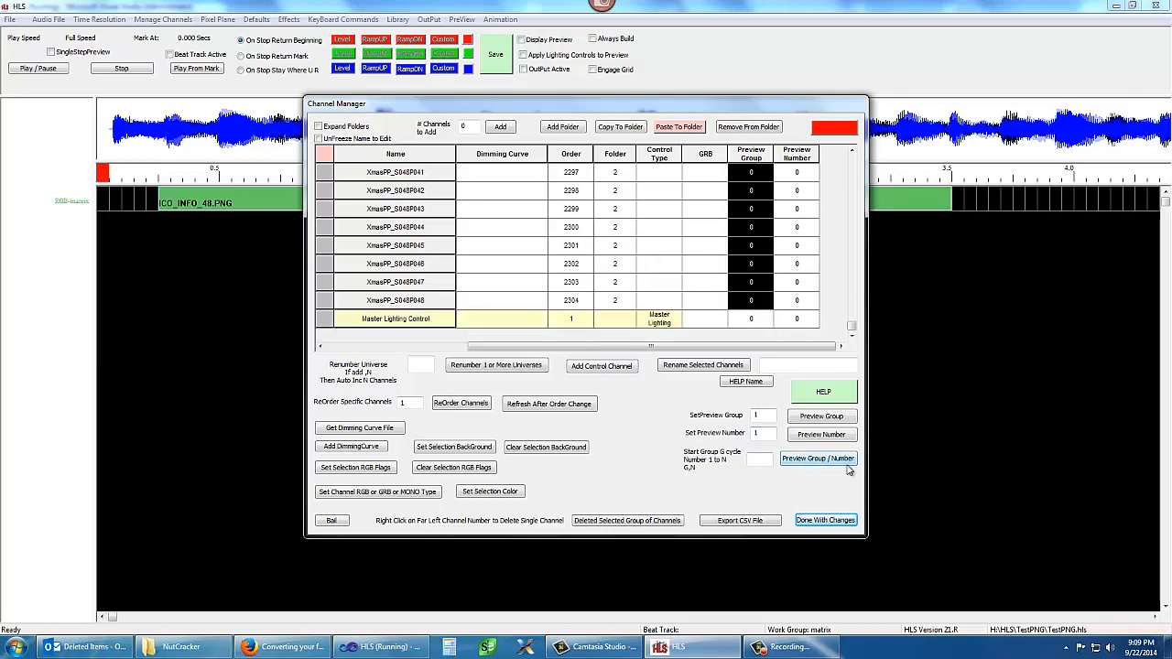
left_click(761, 459)
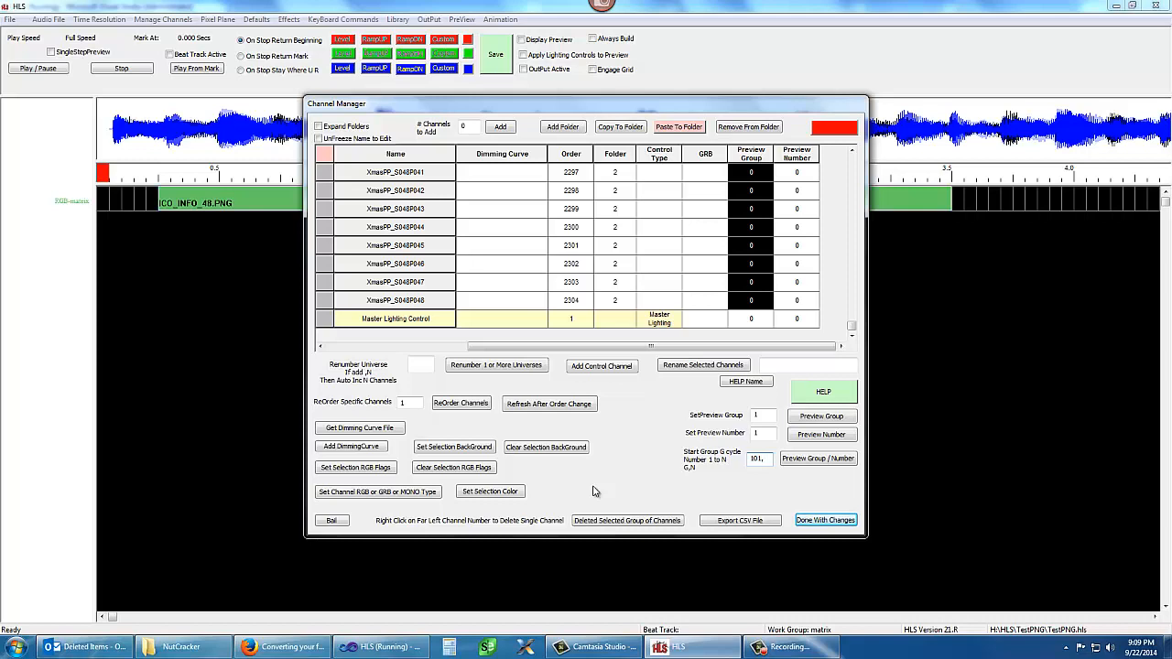
type("101,64")
left_click(802, 459)
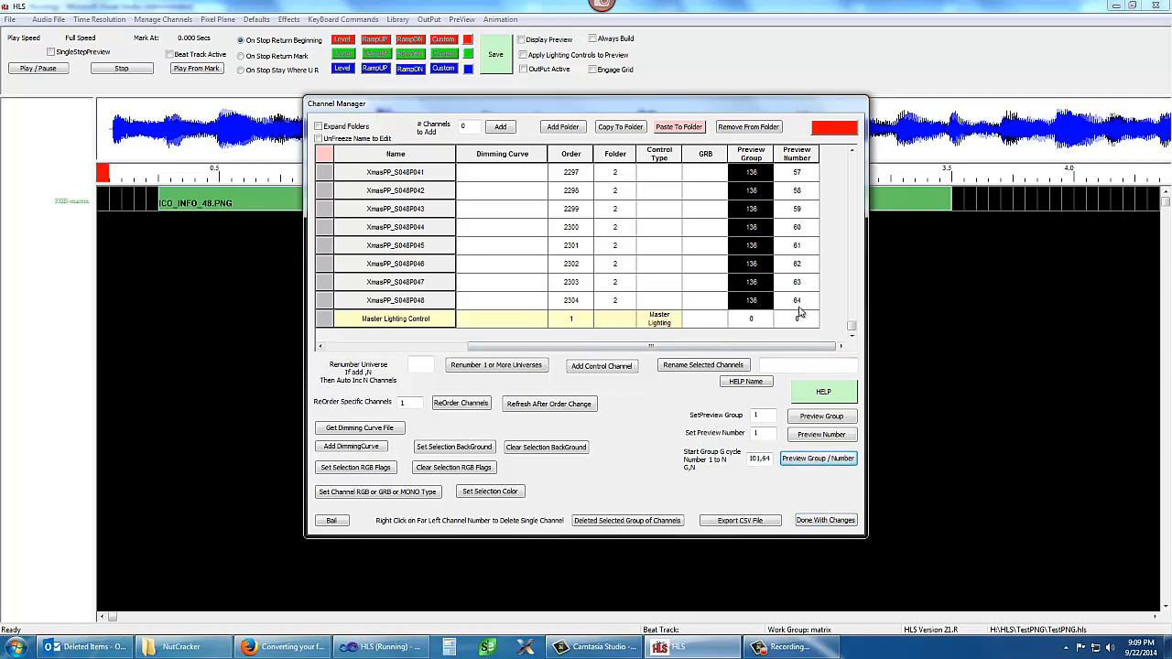
left_click(815, 522)
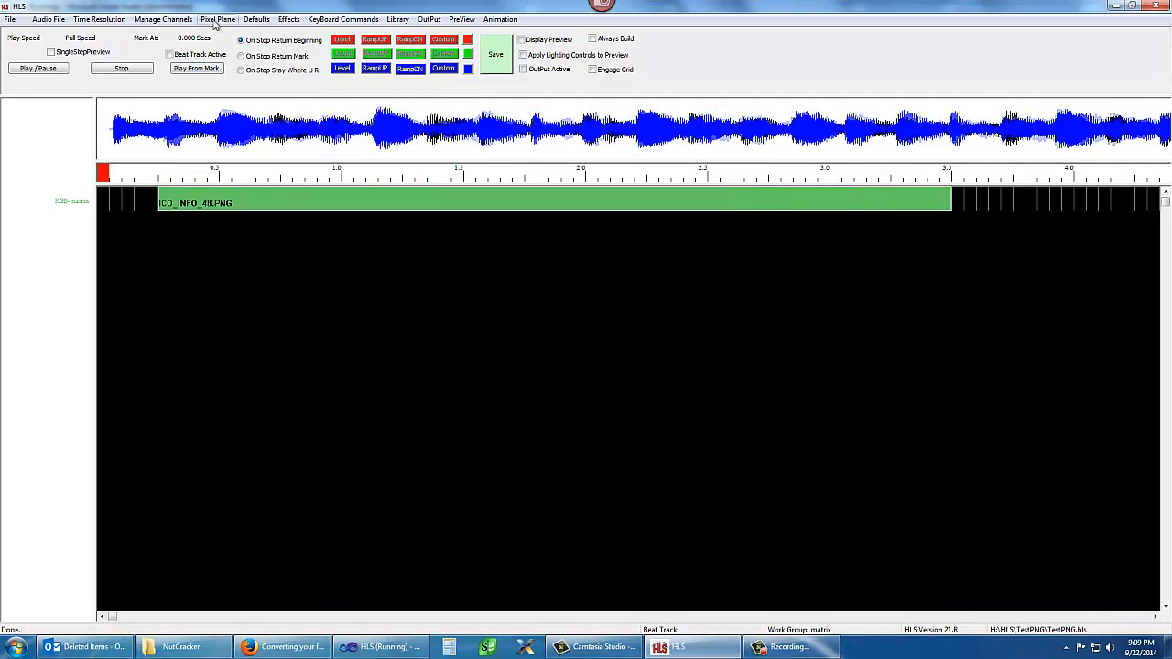
- Open the channel-to-pixel assignment grid for the XmasPP PixelPlane
left_click(219, 20)
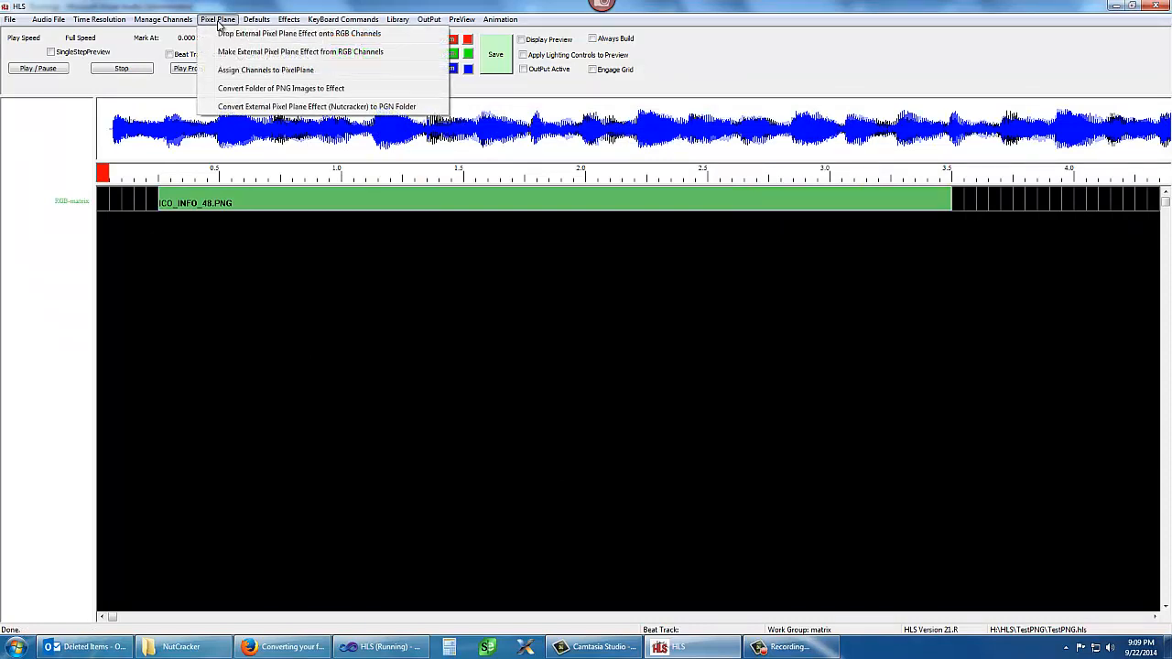
left_click(239, 70)
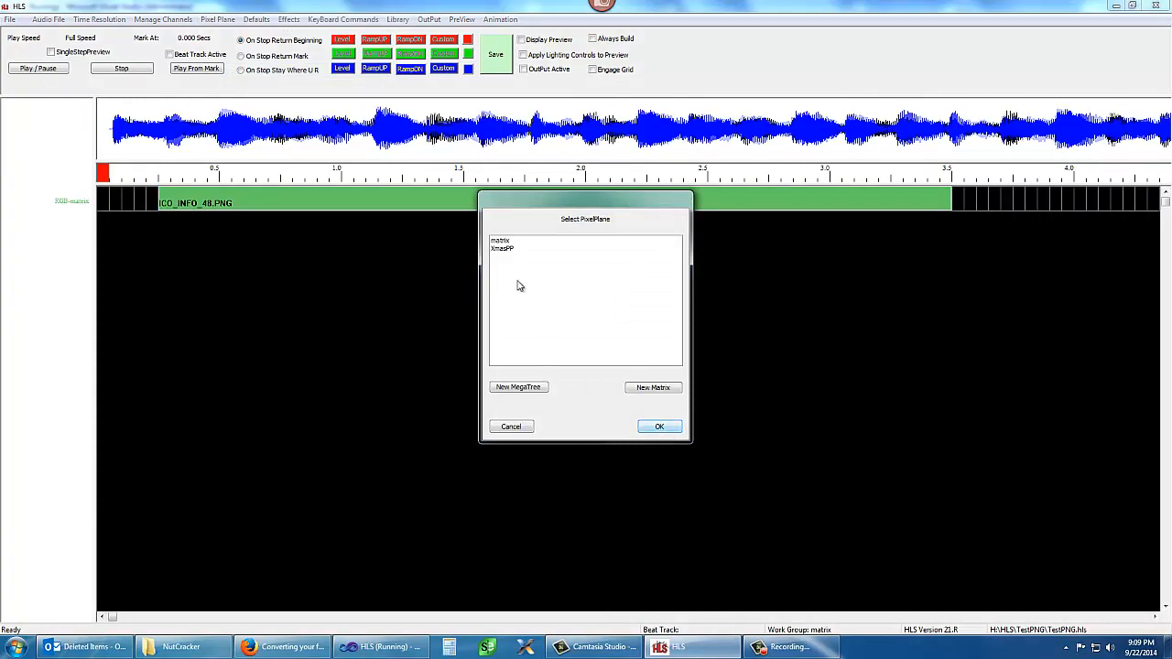
left_click(504, 249)
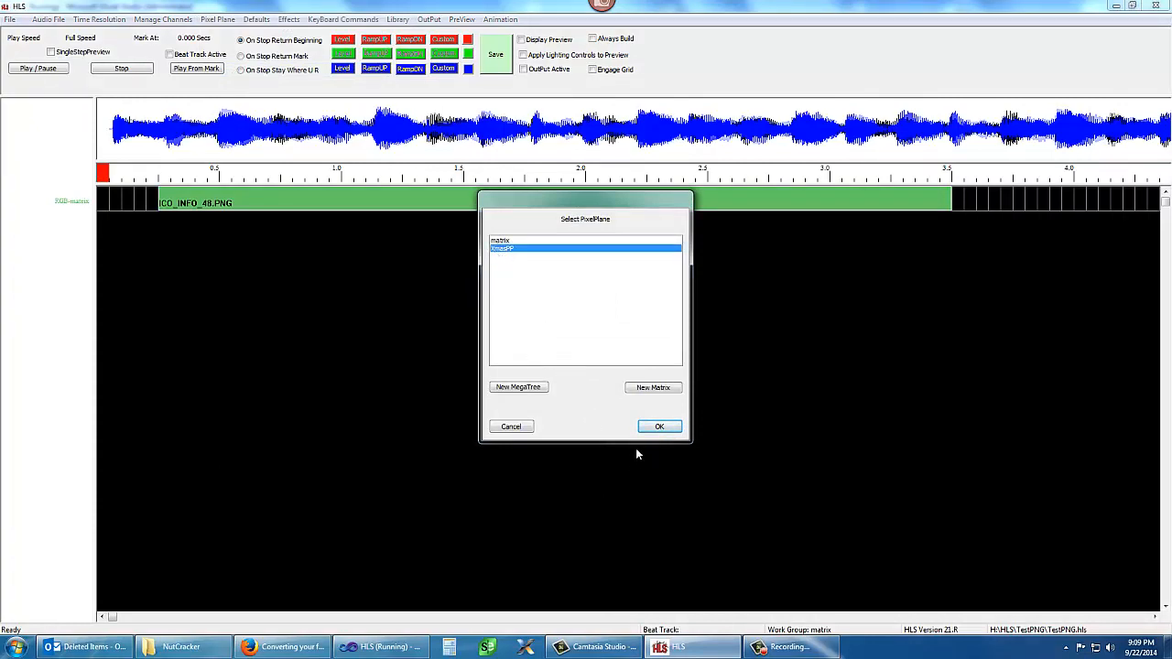
left_click(655, 428)
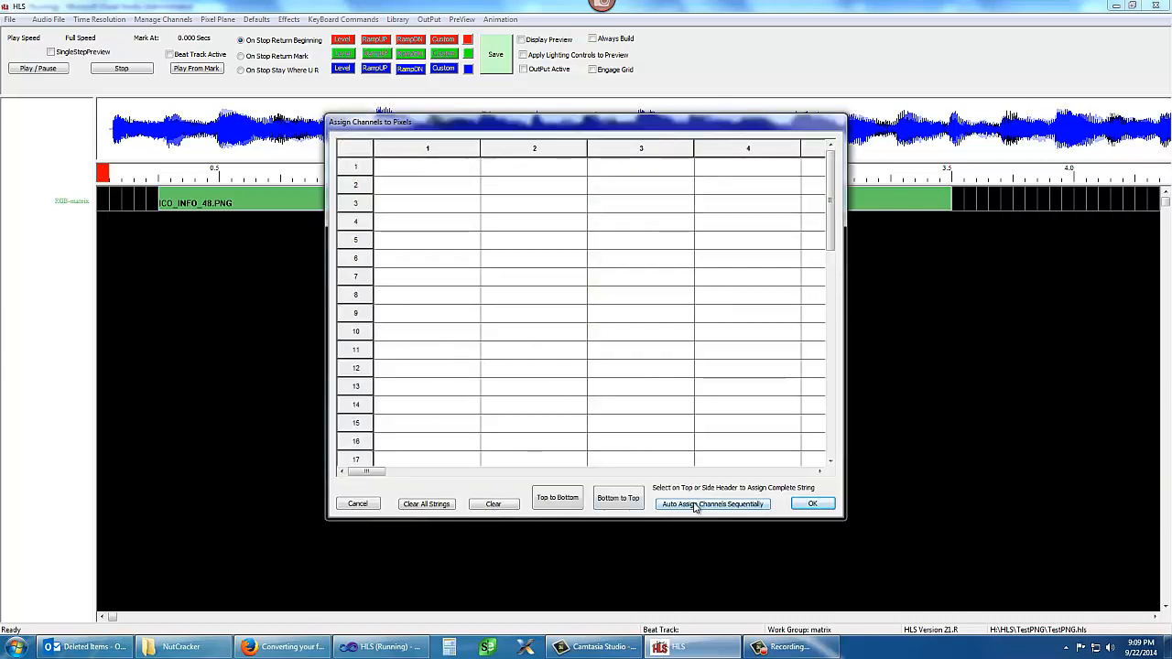
- Compare the string assignment directions offered for a whole column and for a whole row of the pixel grid
left_click(419, 152)
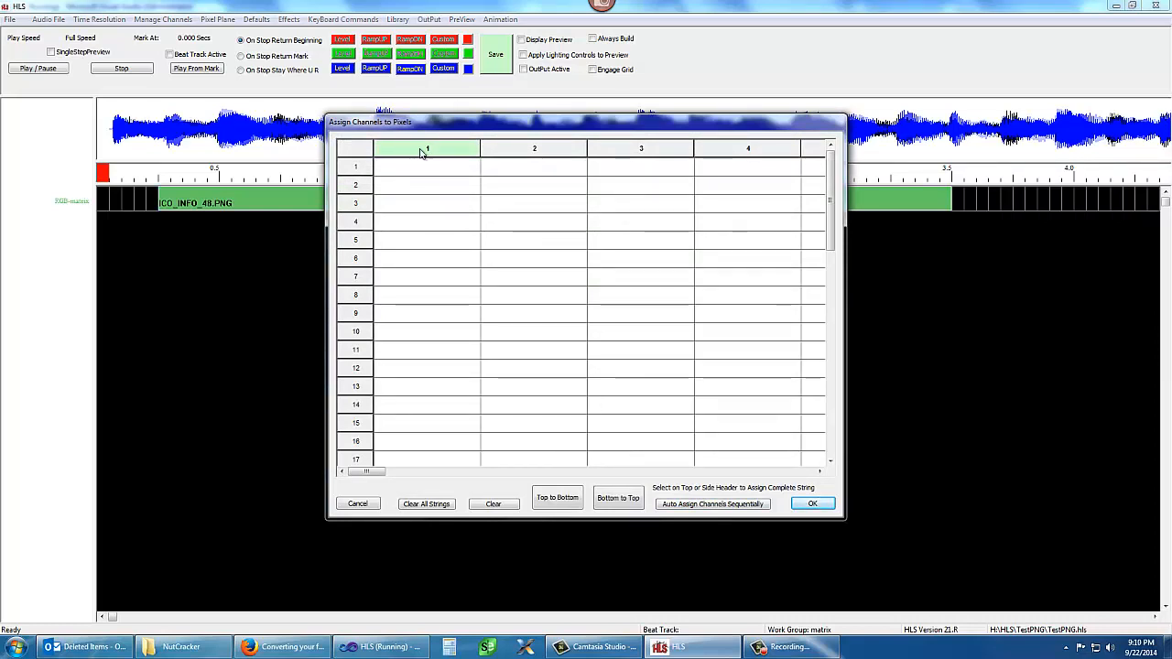
left_click(357, 180)
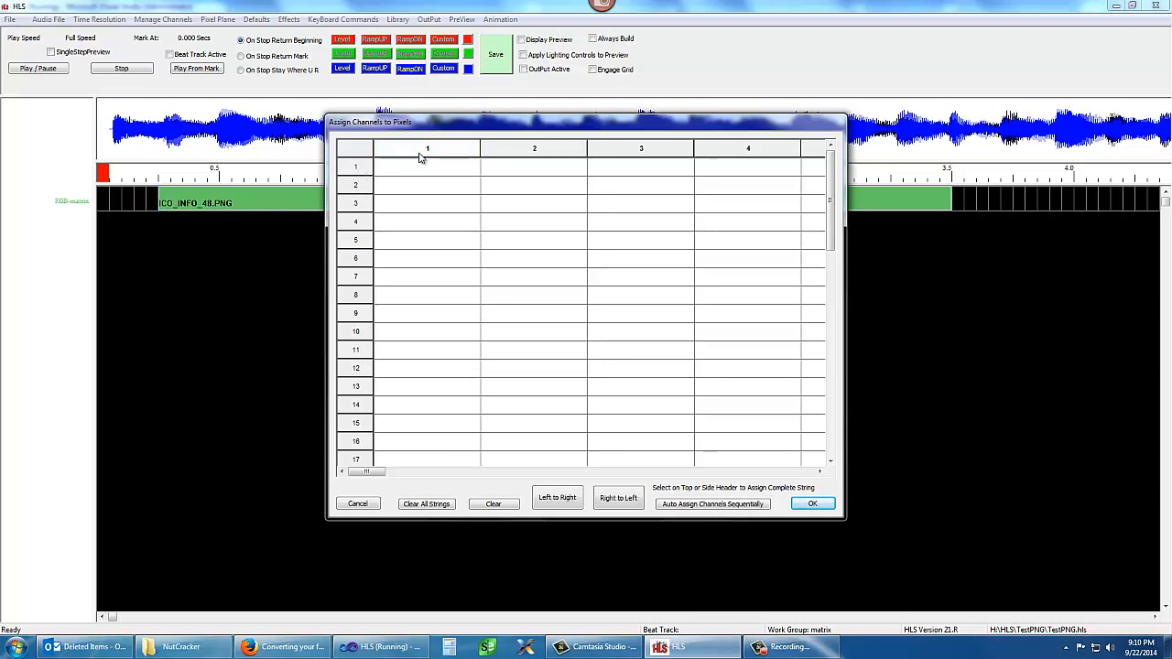
left_click(427, 149)
left_click(367, 169)
- Auto-assign the channels sequentially over the complete vertical matrix, only bottom to top, starting from XmasPP_S001P001, and accept the assignment
left_click(711, 503)
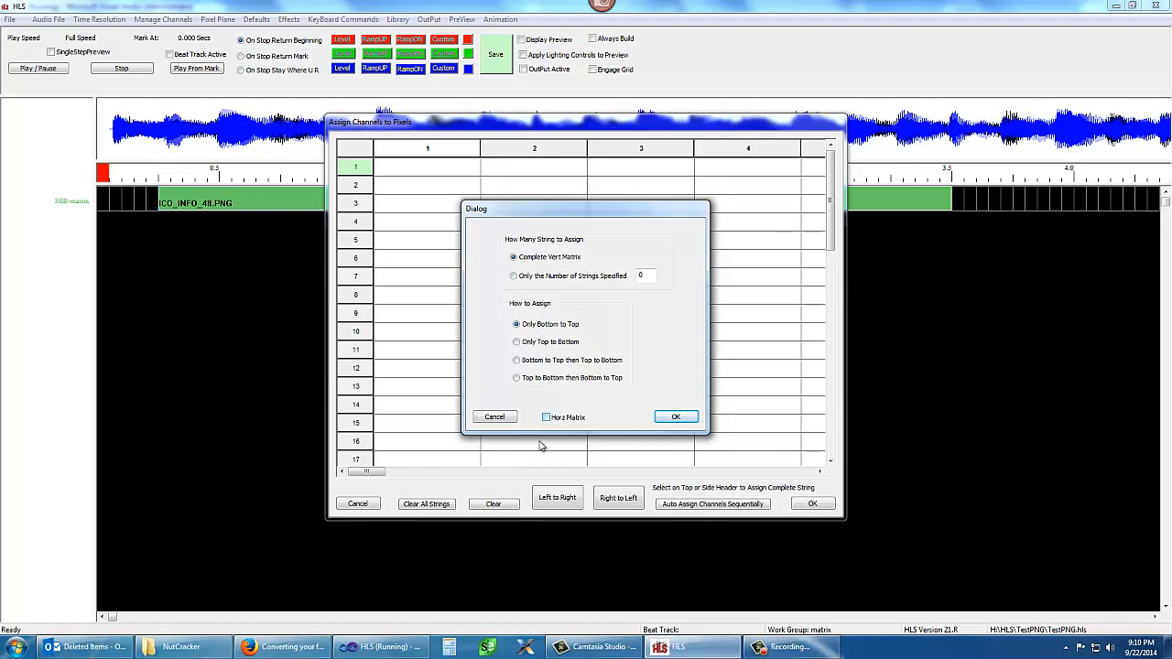
left_click(676, 417)
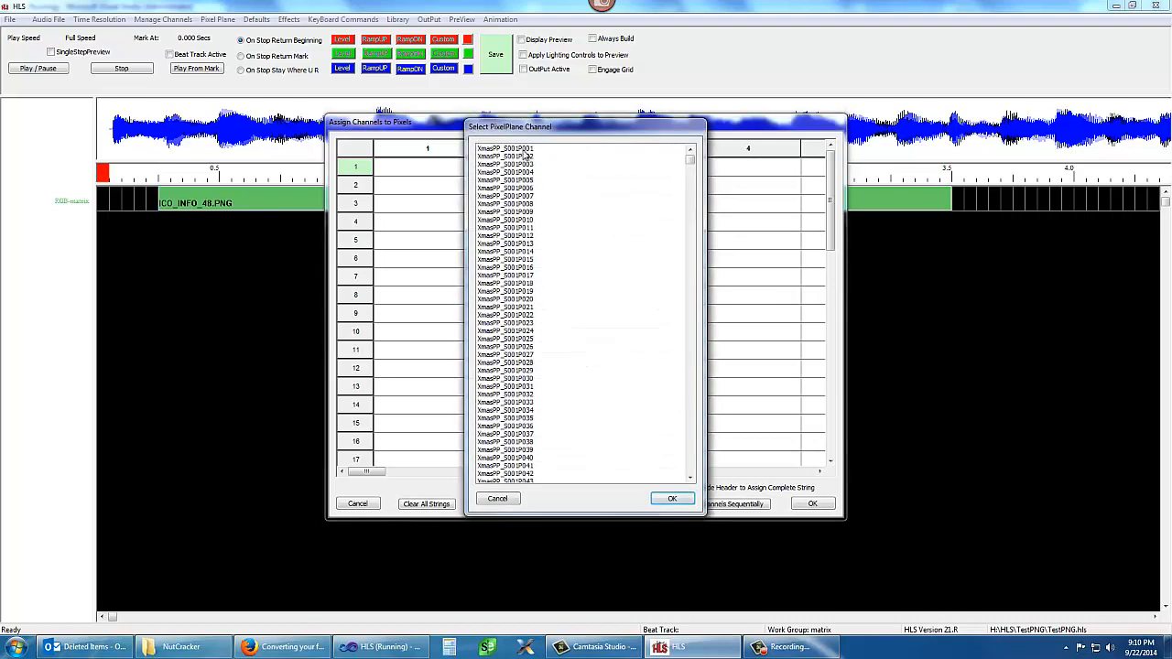
left_click(523, 149)
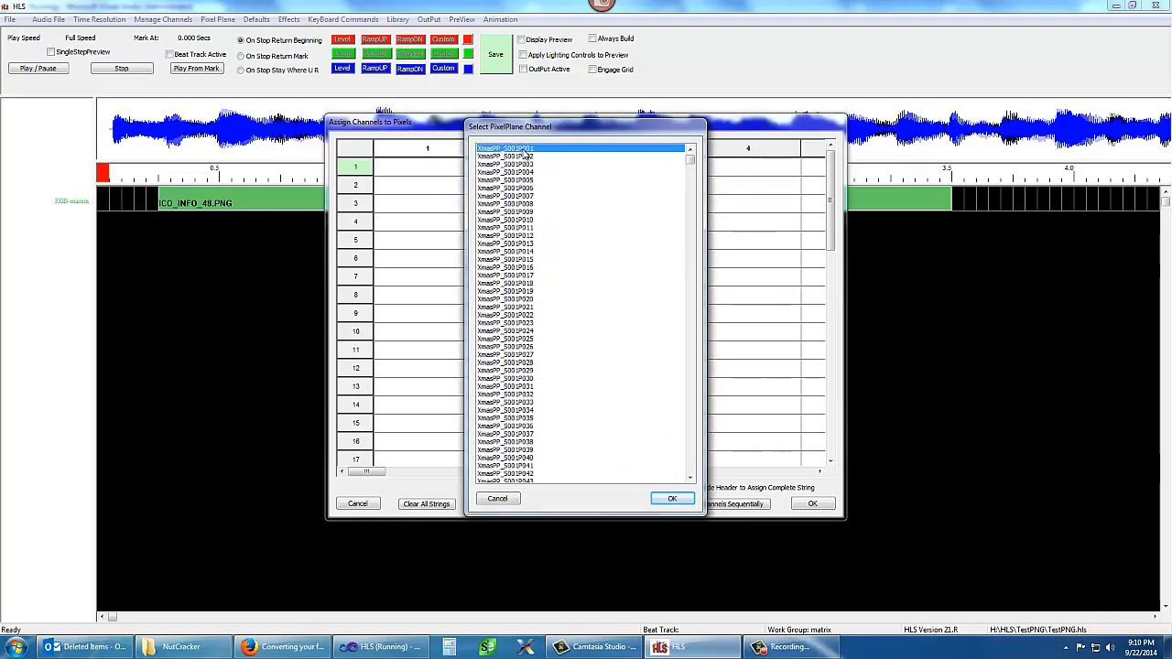
left_click(672, 498)
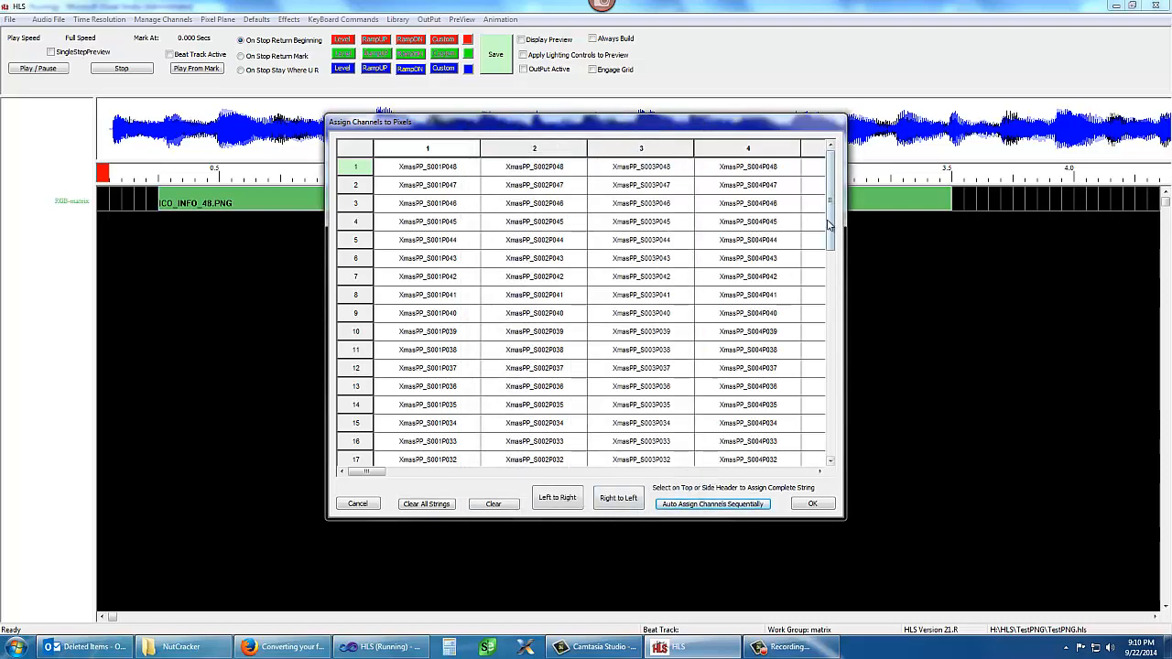
left_click_drag(831, 238, 831, 451)
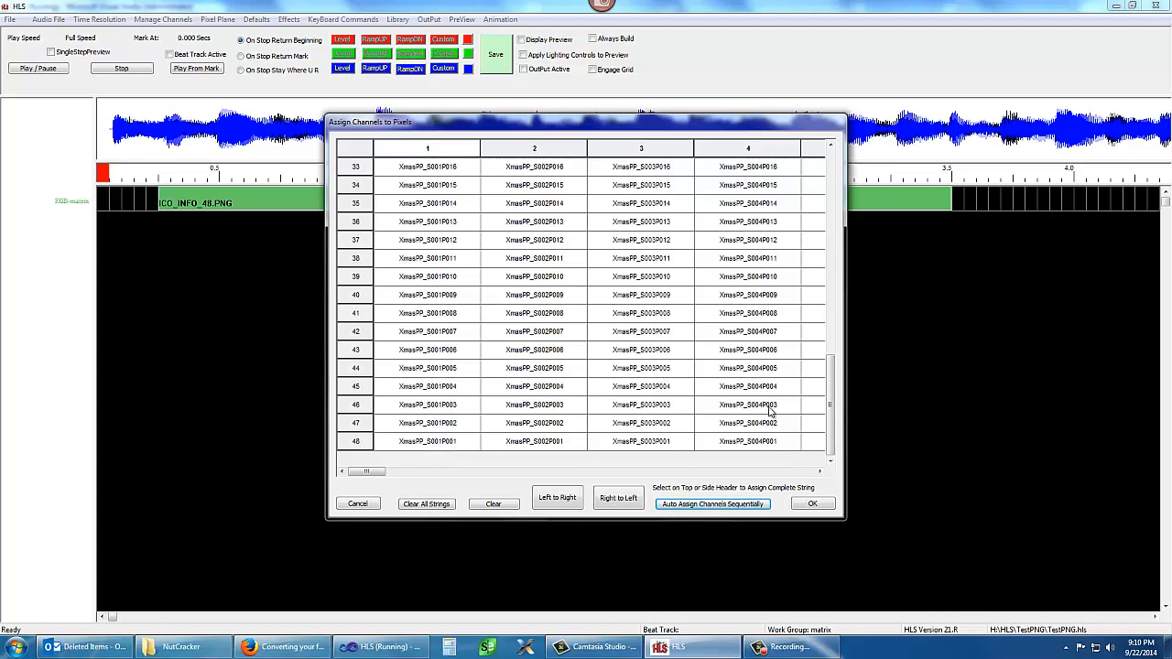
left_click_drag(831, 419, 831, 209)
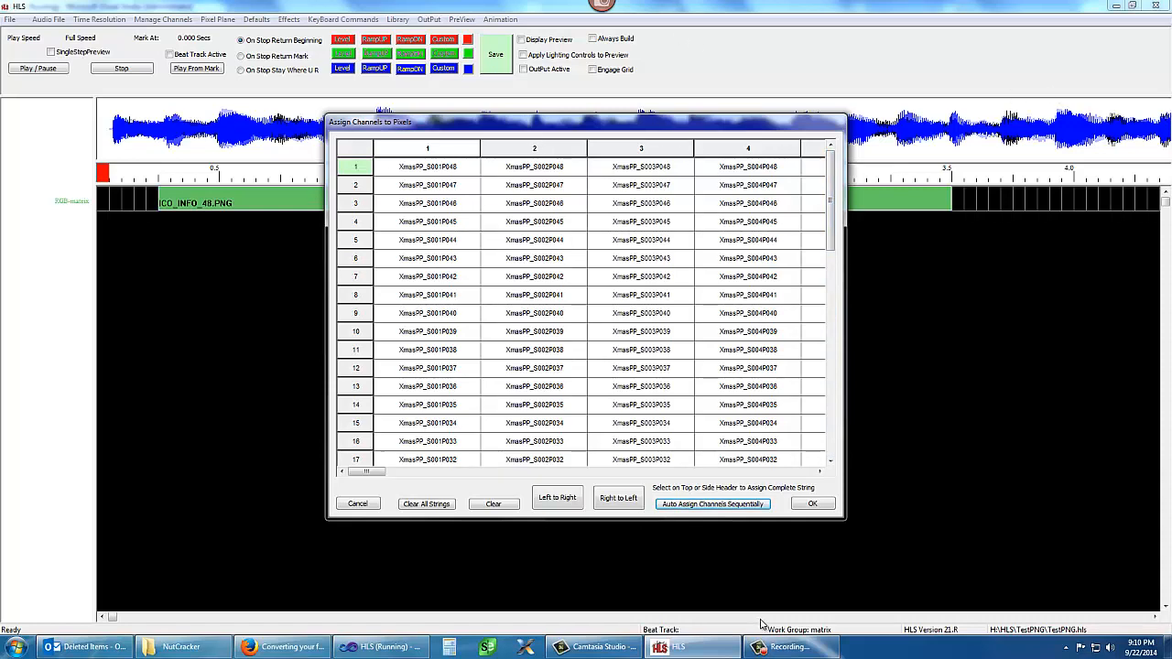
left_click(811, 503)
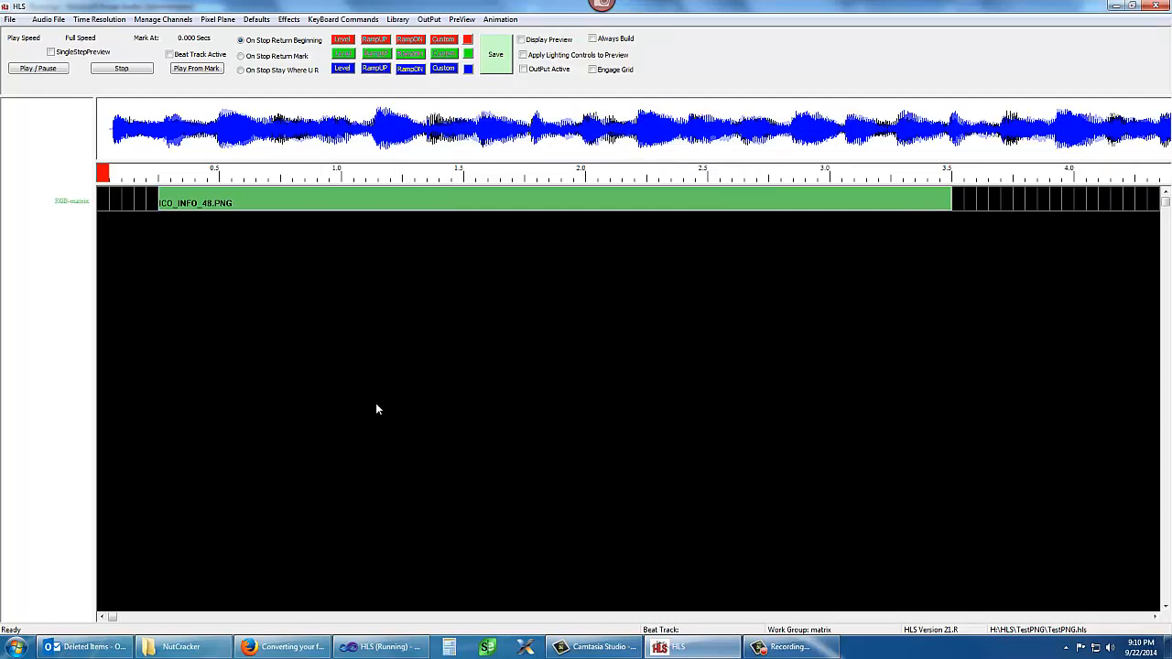
- Add the XmasPP channel to the matrix work group and save the changed channel list
left_click(173, 19)
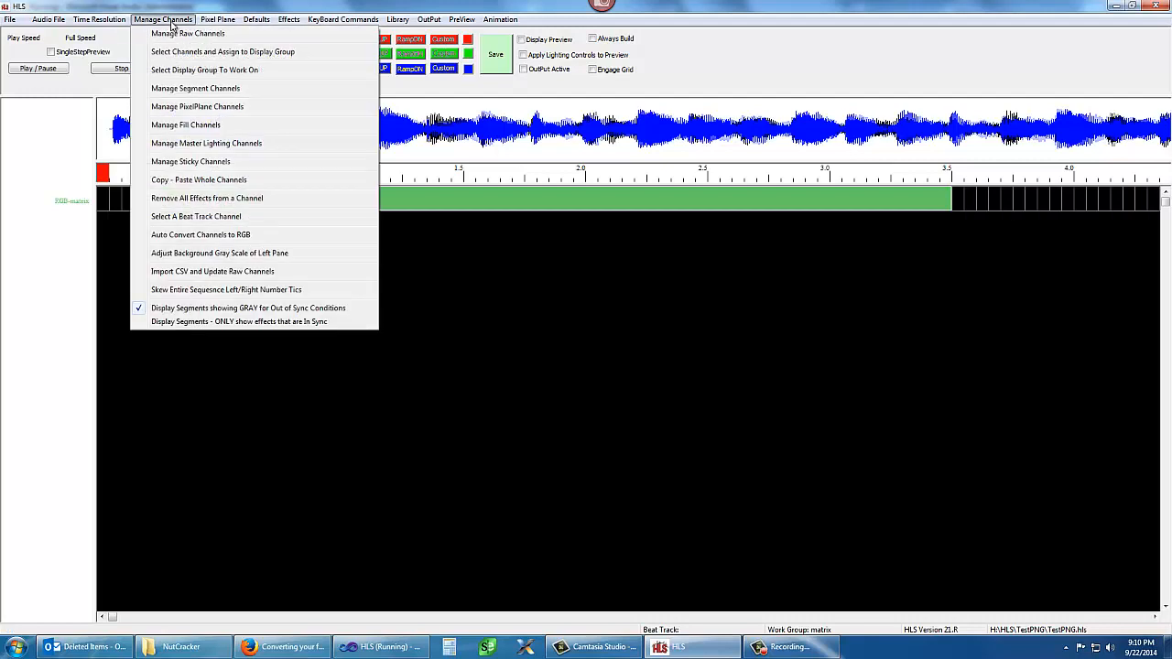
left_click(191, 70)
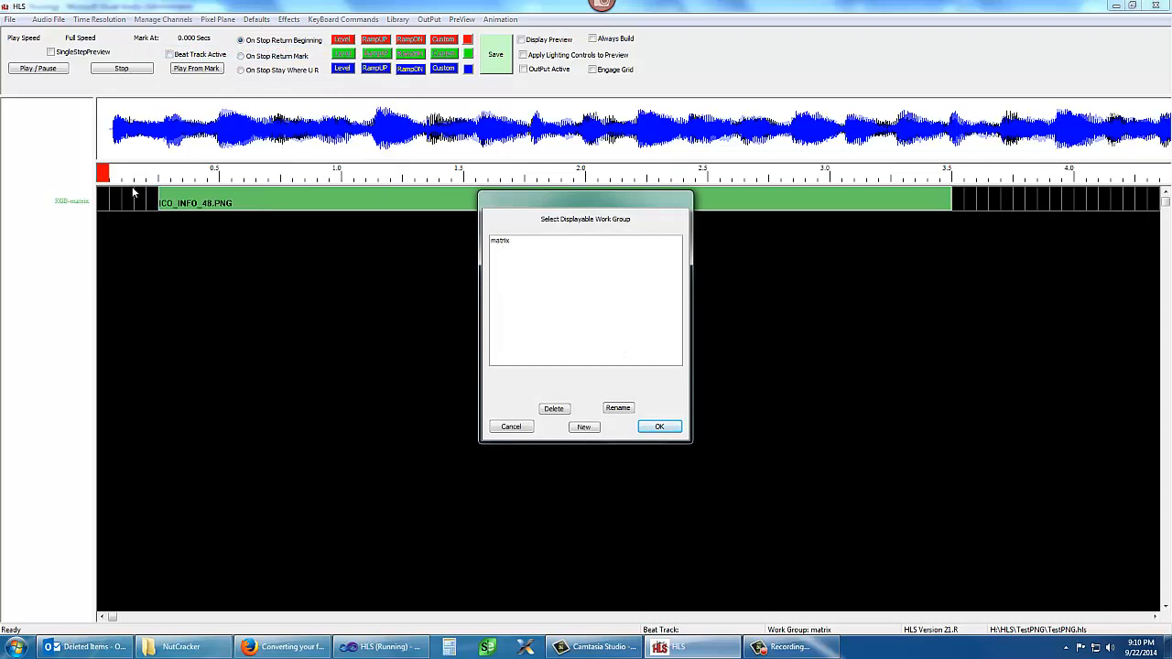
left_click(507, 244)
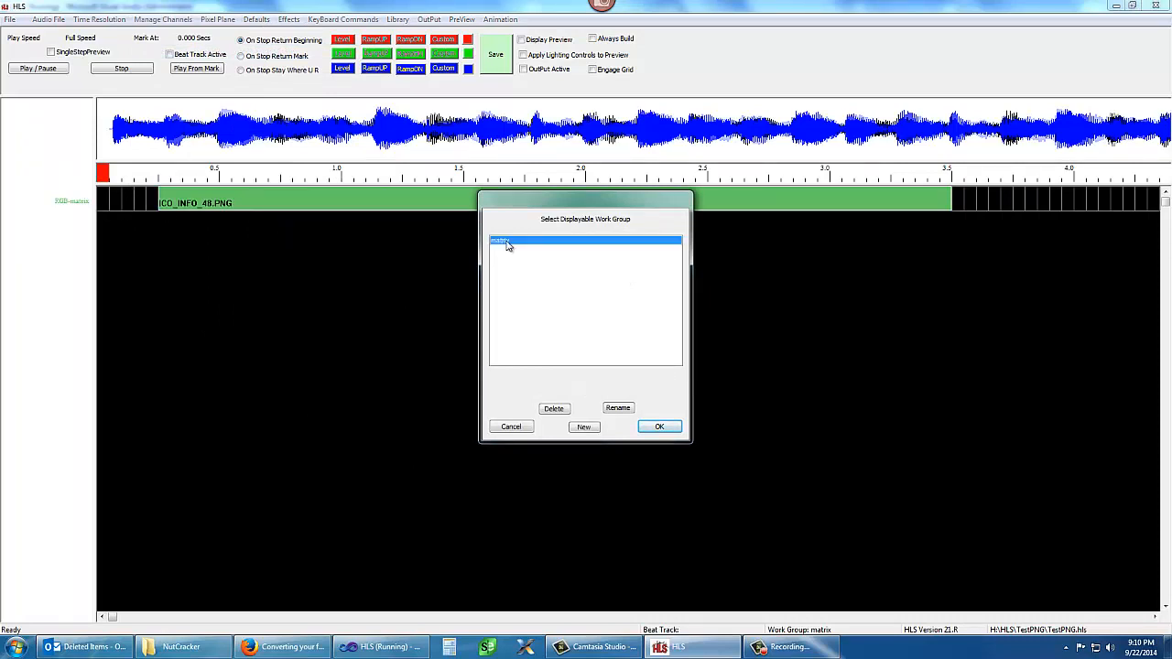
left_click(675, 433)
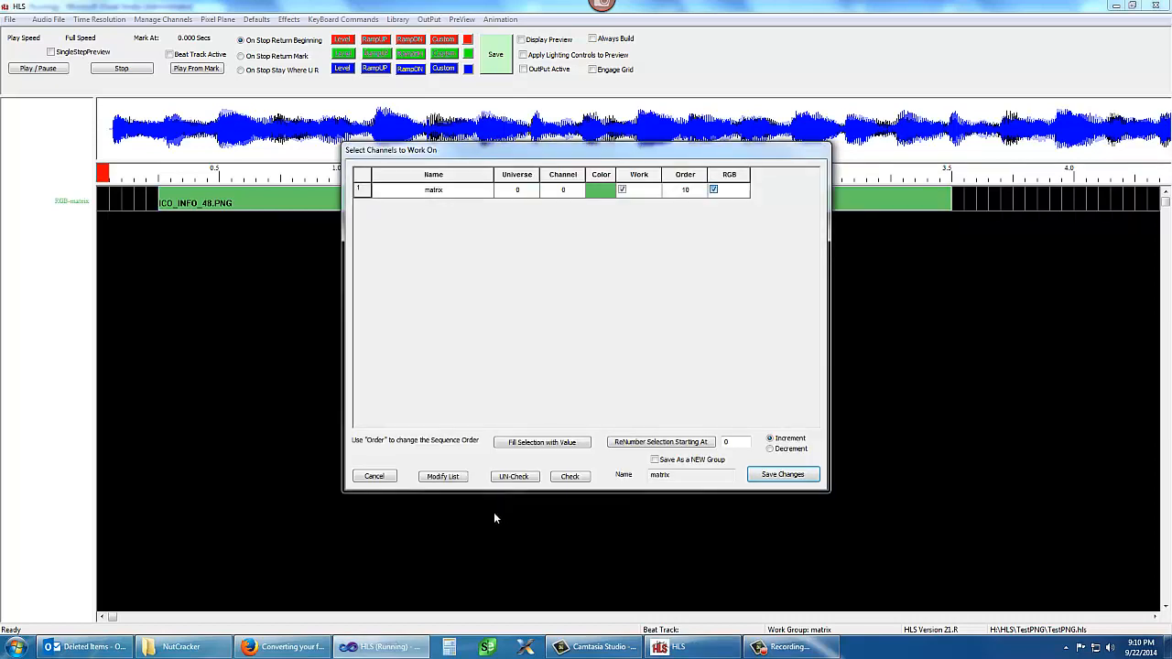
left_click(444, 477)
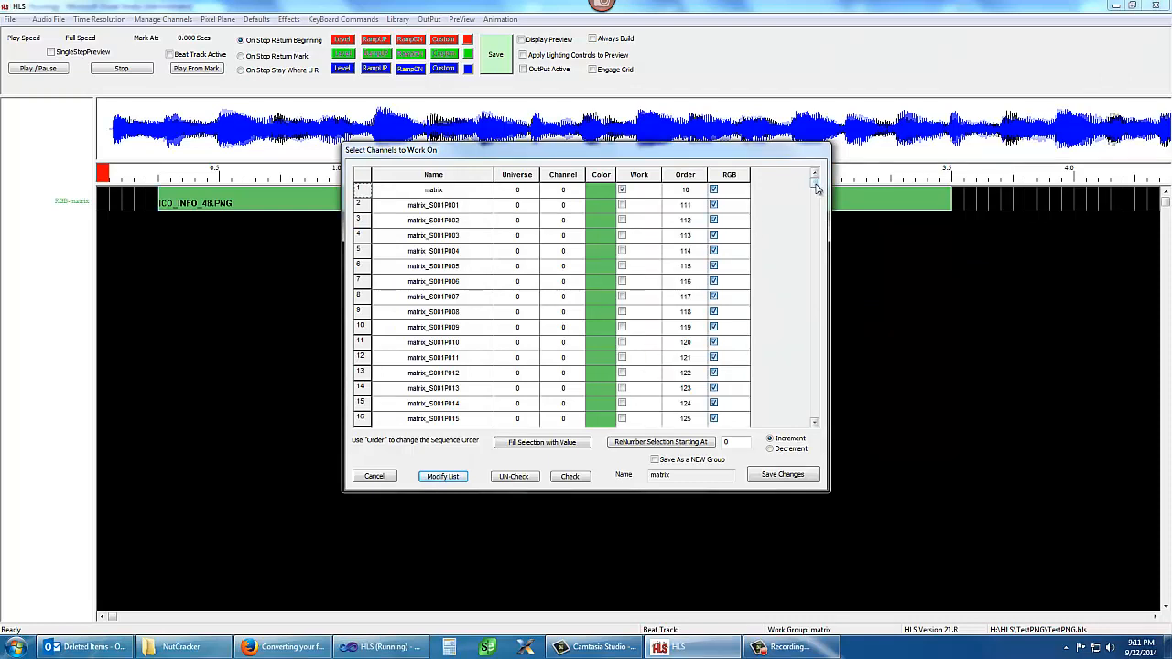
left_click_drag(816, 187, 803, 302)
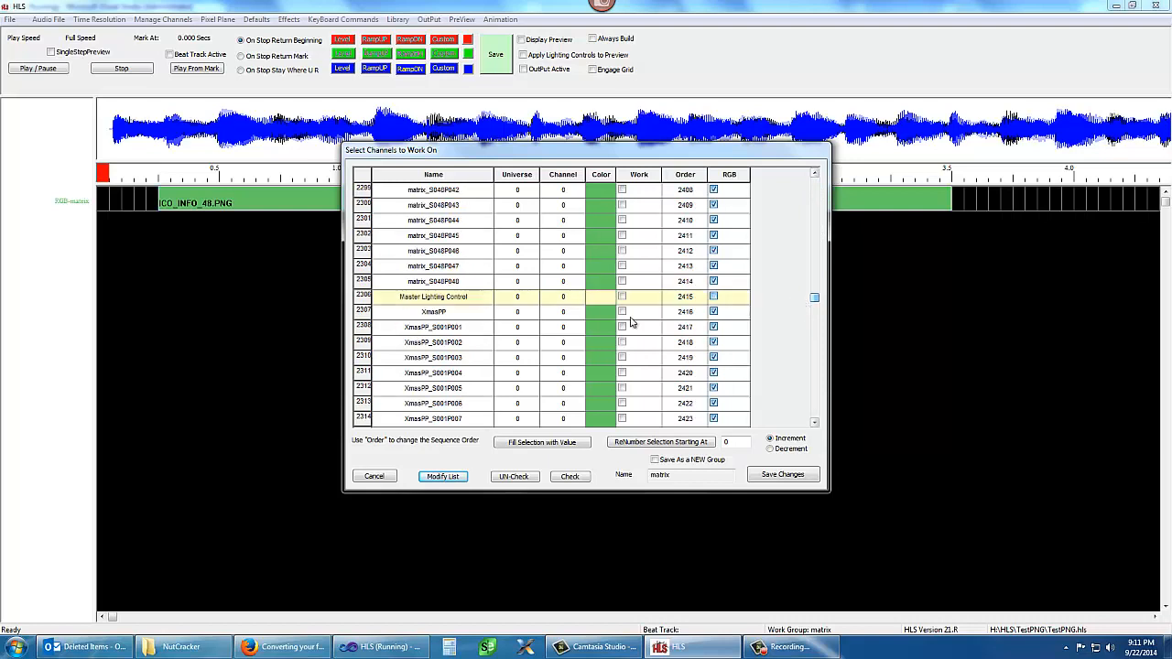
left_click(622, 312)
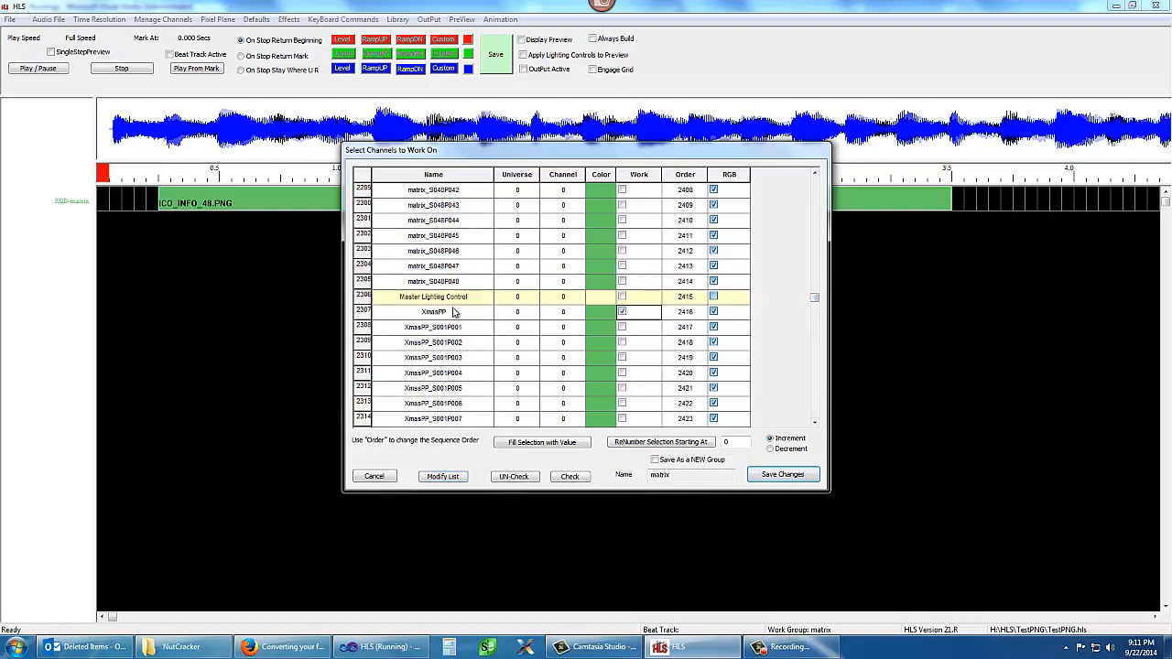
left_click(781, 478)
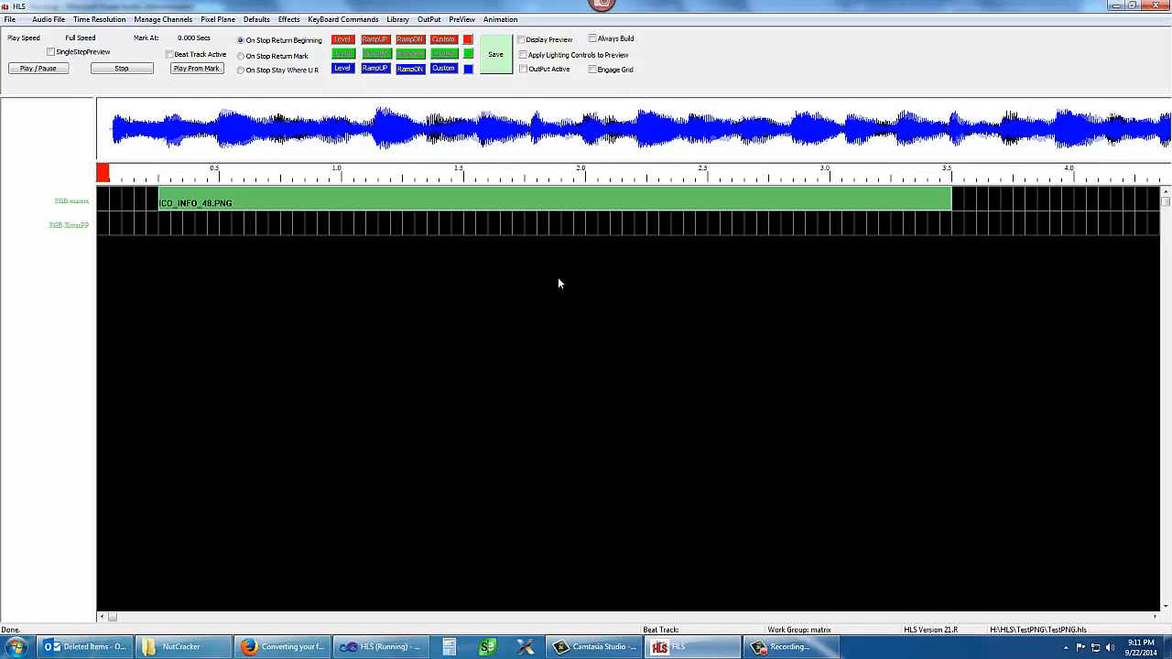
- Open the TestPNG preview for editing and move its preview window up so the whole house image is in view
left_click(458, 19)
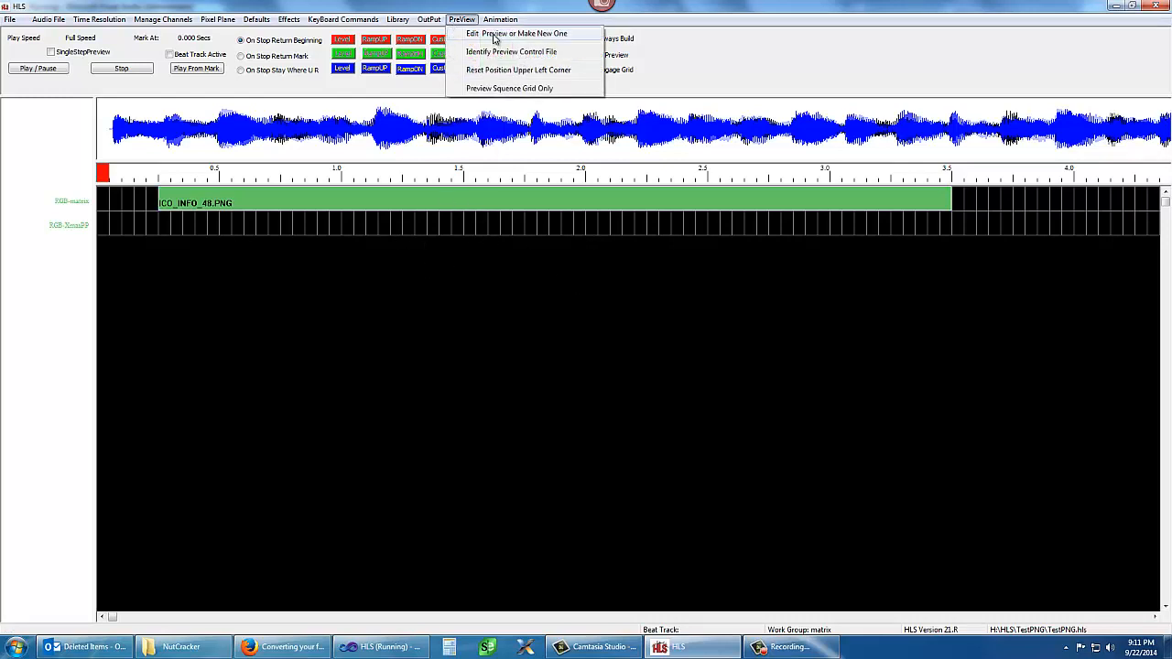
left_click(494, 35)
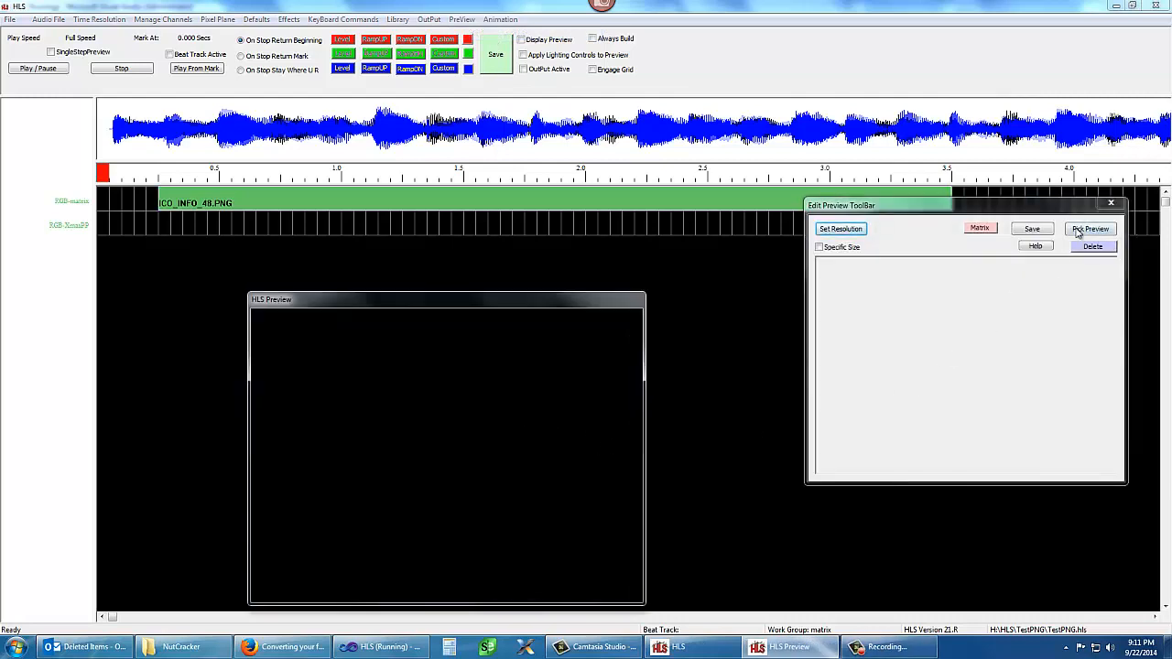
left_click(1078, 230)
left_click(522, 269)
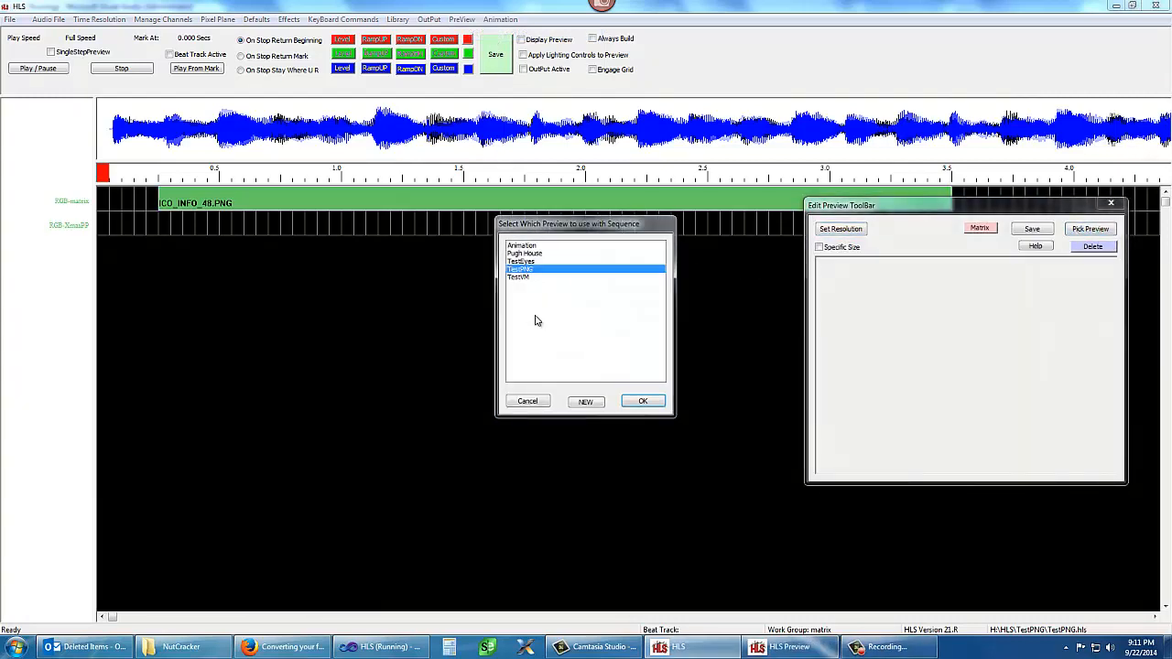
left_click(644, 402)
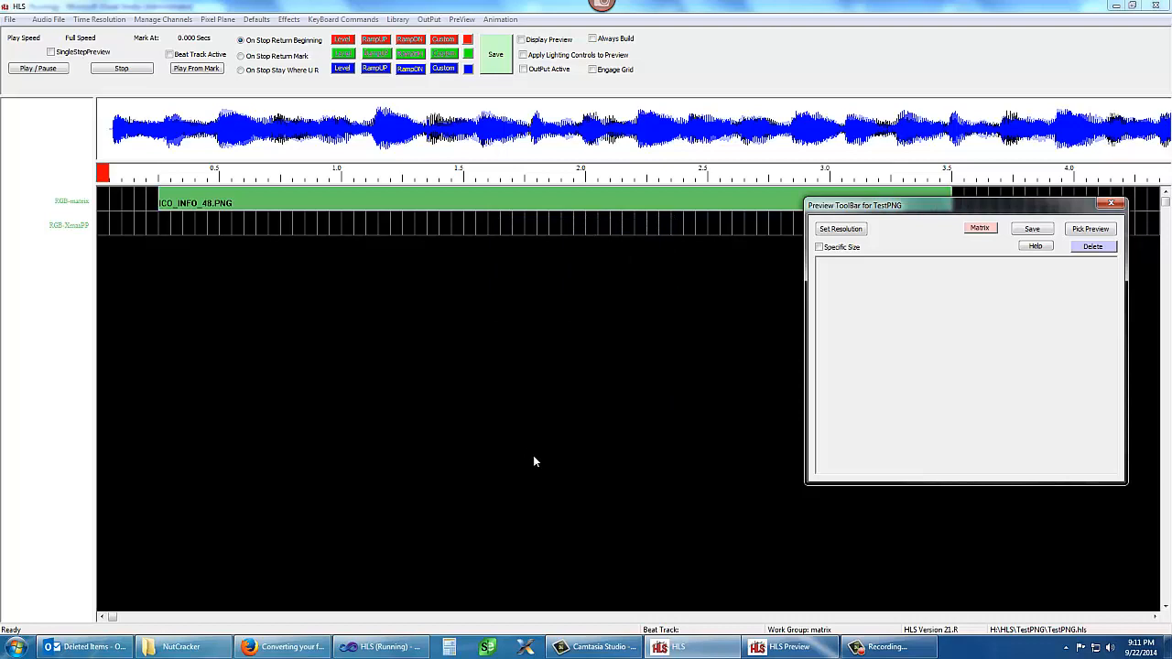
left_click(757, 643)
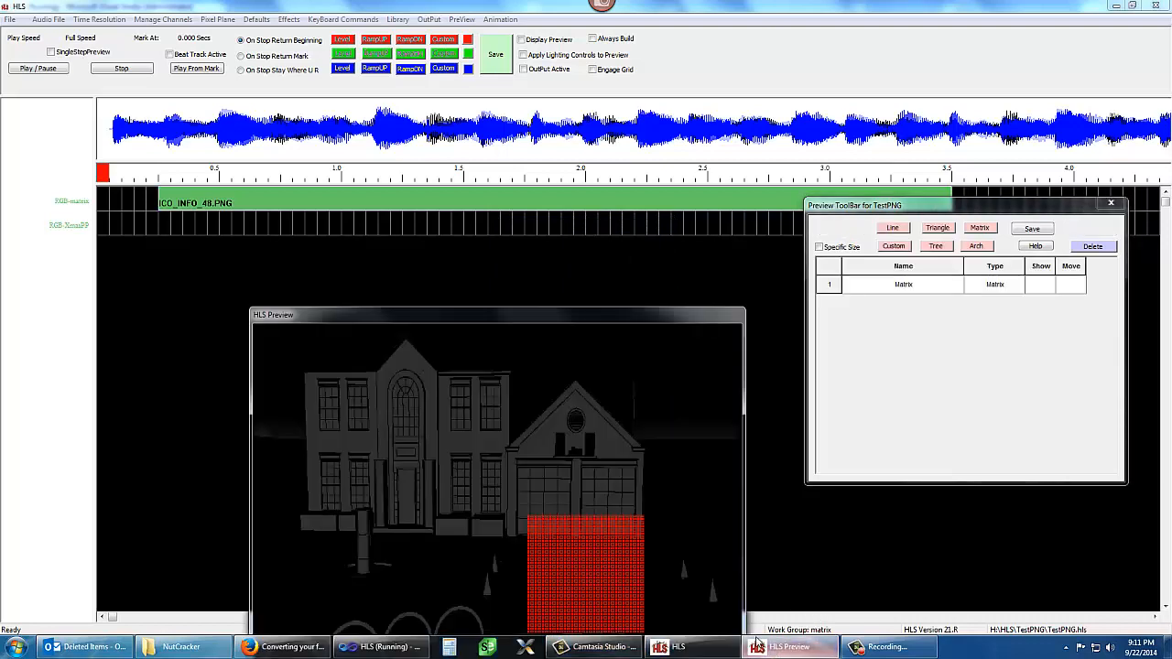
left_click_drag(539, 319, 528, 175)
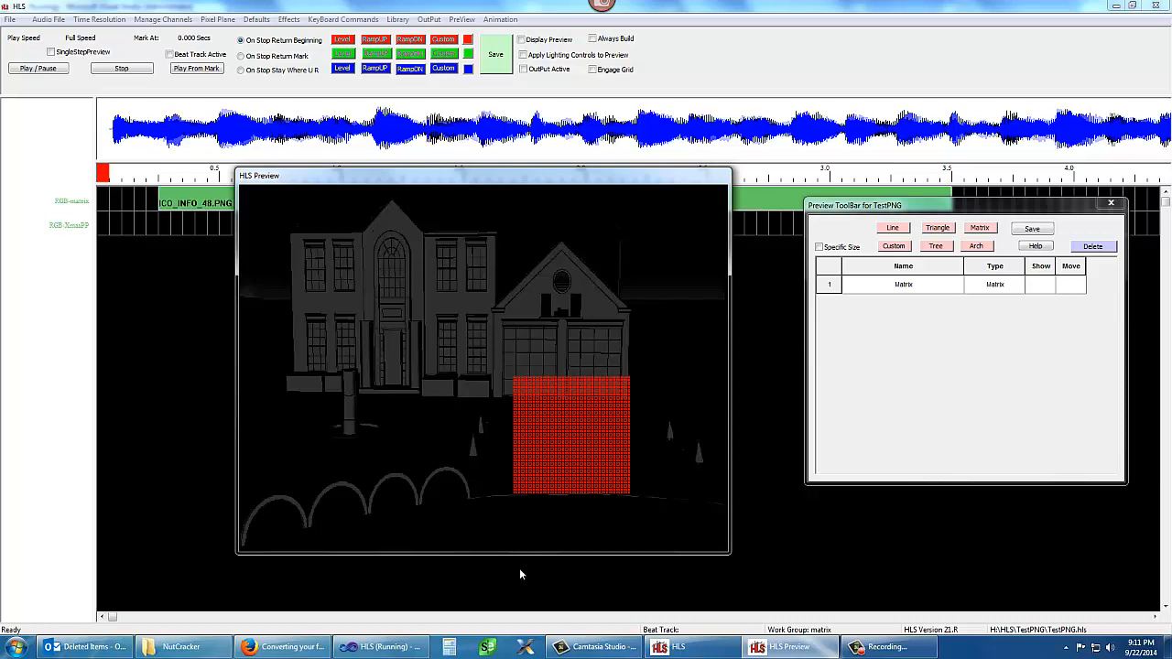
- Draw a new matrix area in the house preview, between the front door and the existing red matrix, above the arches
left_click(982, 229)
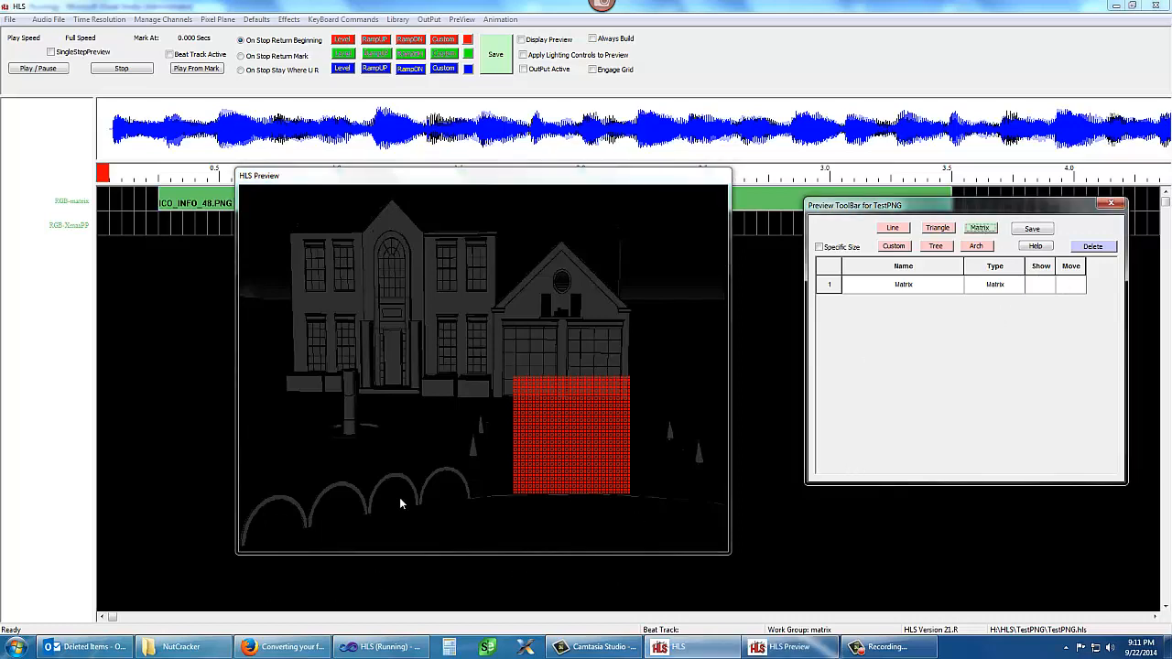
left_click_drag(470, 491, 316, 359)
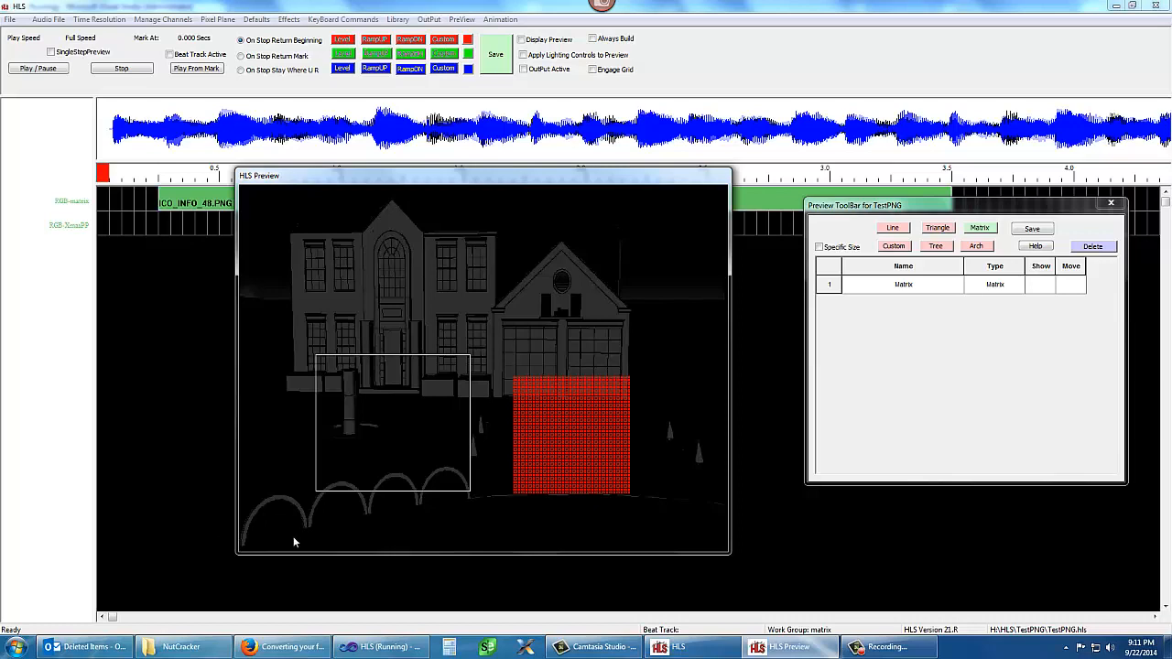
left_click(335, 498)
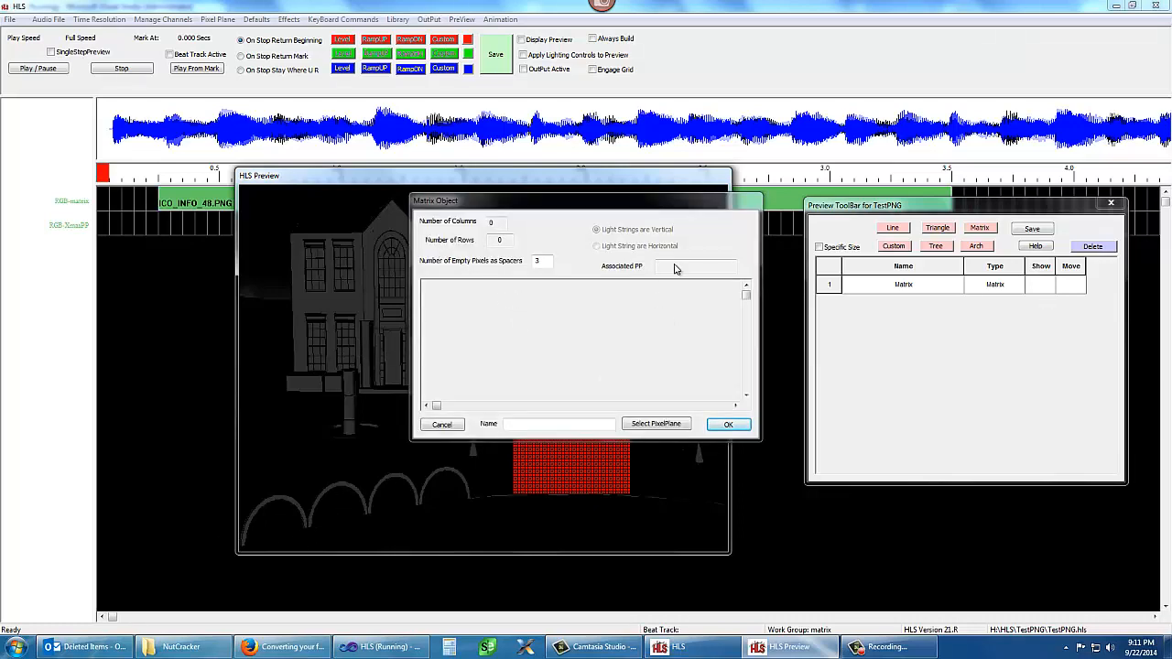
- Name the new matrix object XmasPP, associate it with the XmasPP PixelPlane, and accept it
left_click(541, 425)
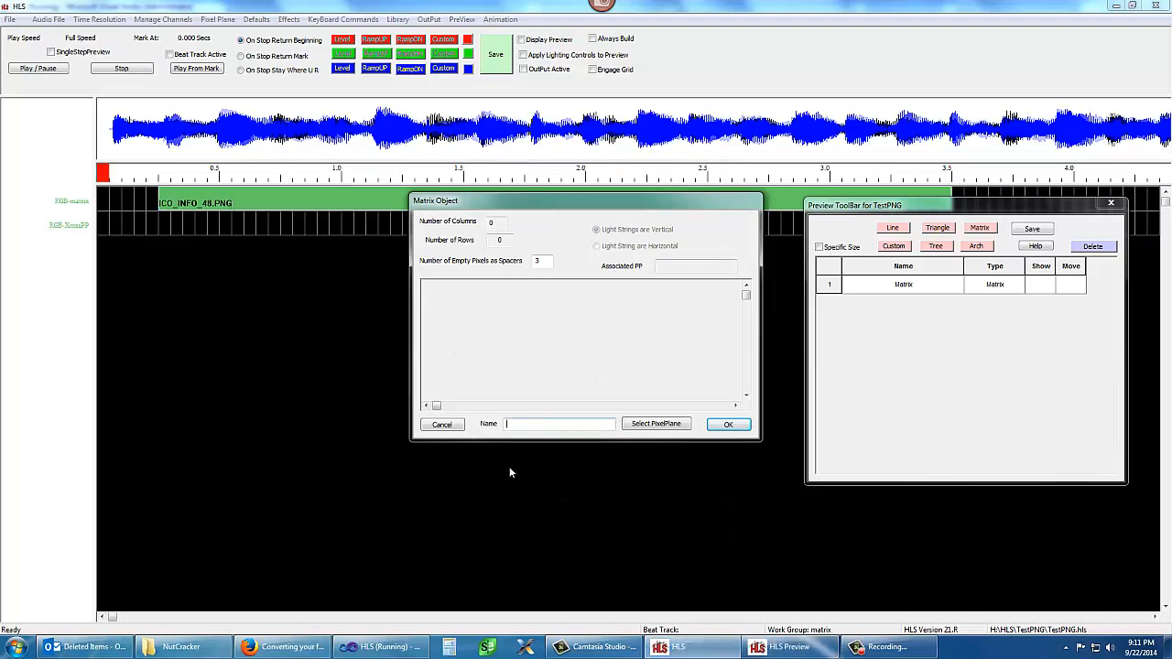
type("XmasPP")
left_click(661, 425)
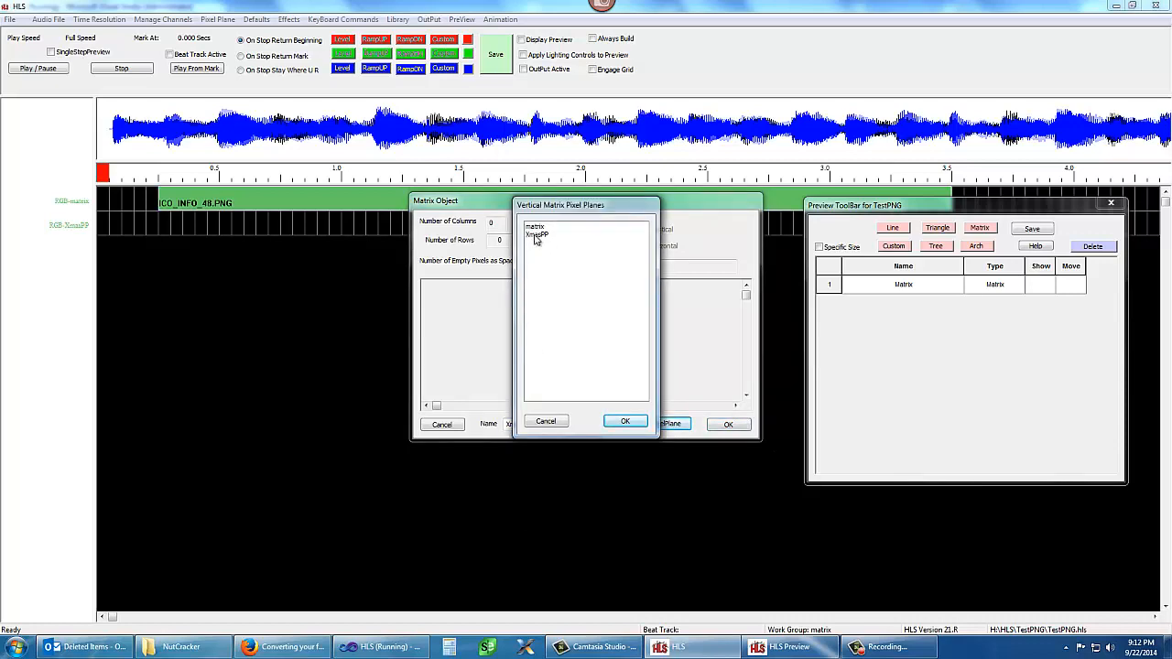
left_click(536, 235)
left_click(632, 422)
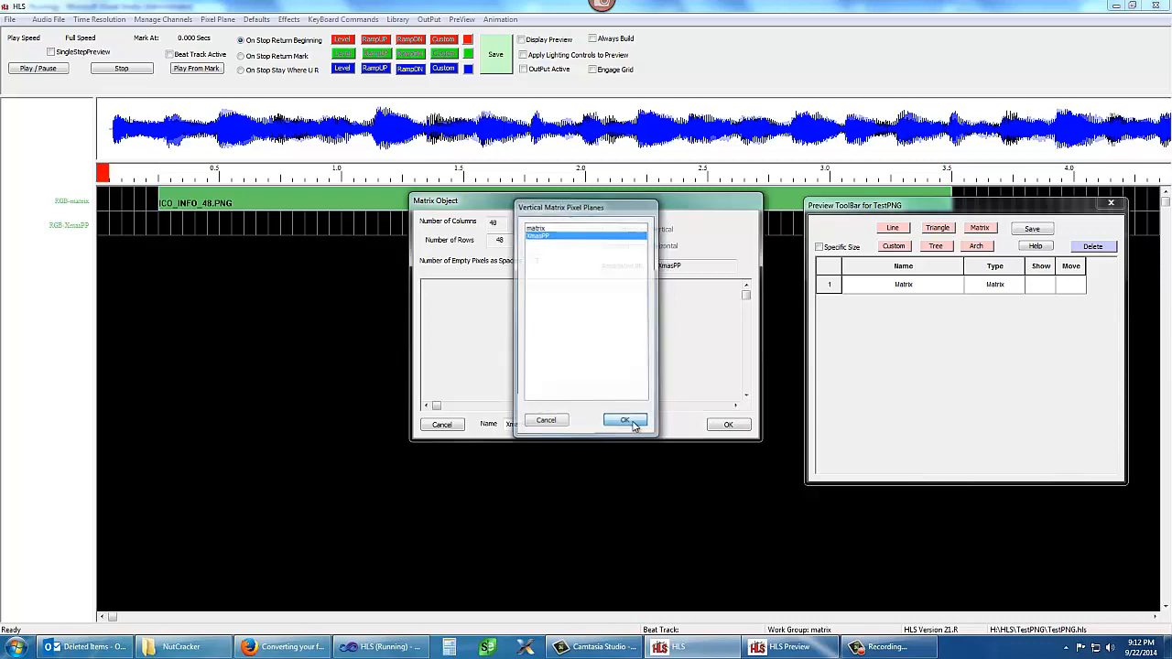
left_click(728, 426)
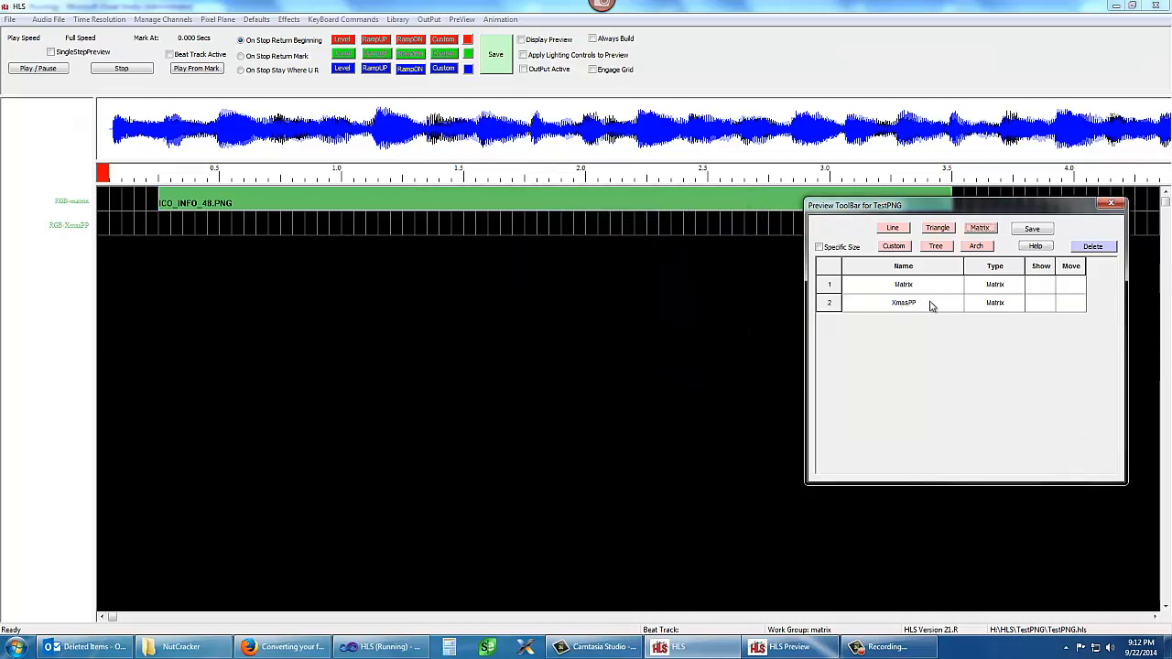
- Save the TestPNG preview and quit the preview editor
left_click(1029, 231)
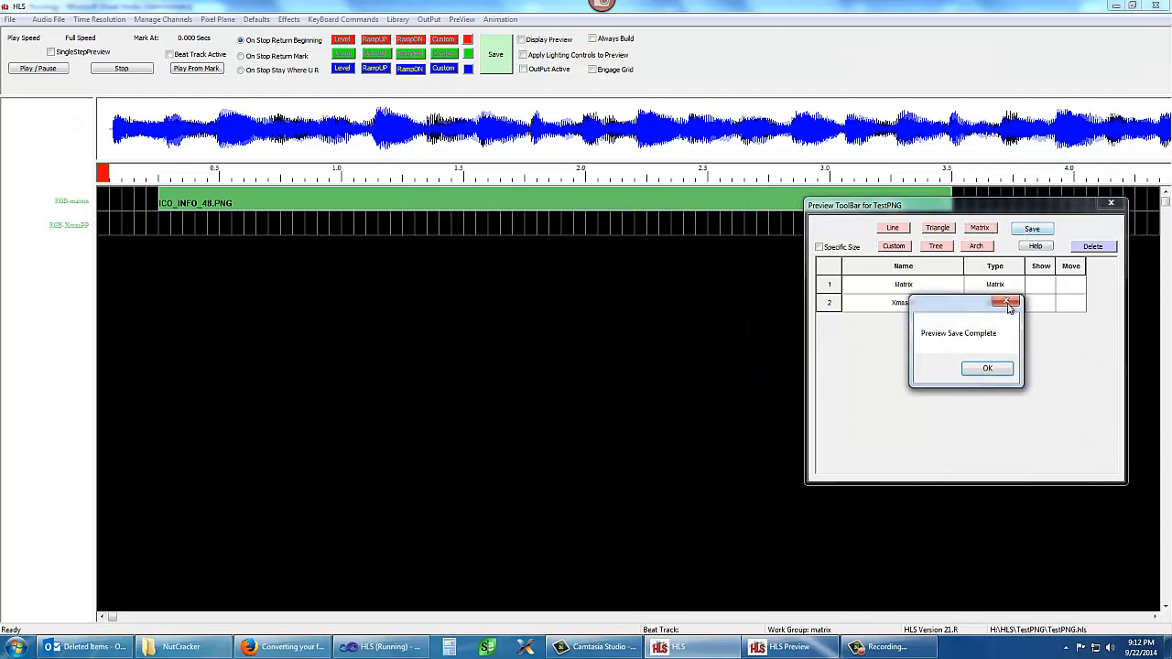
left_click(980, 371)
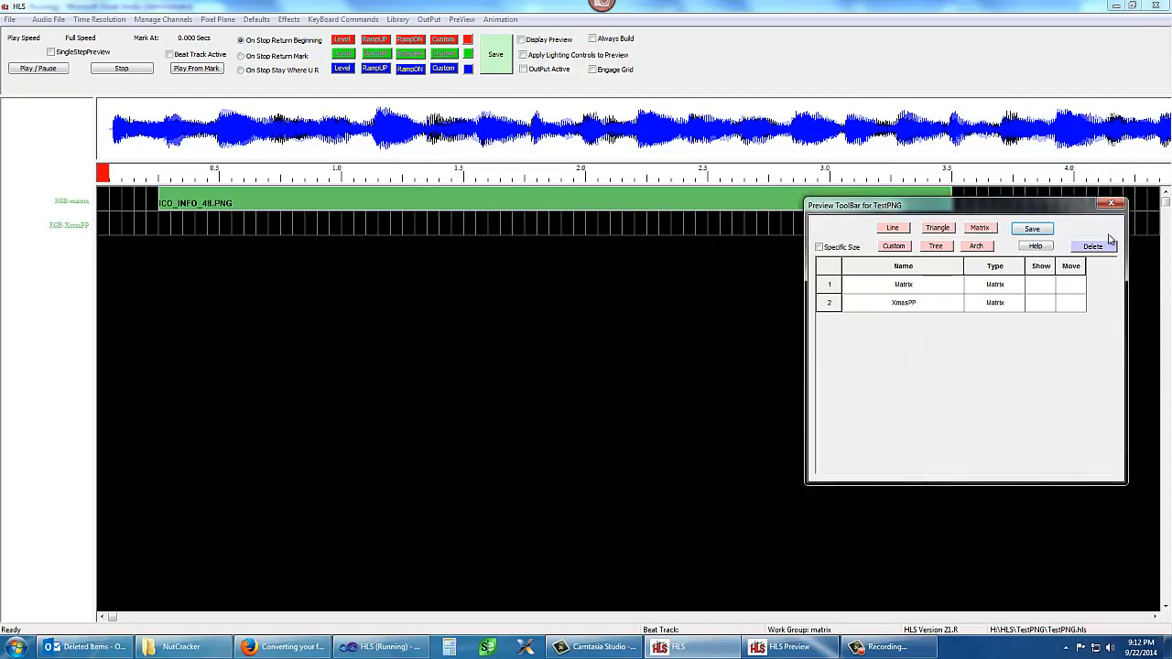
left_click(1111, 202)
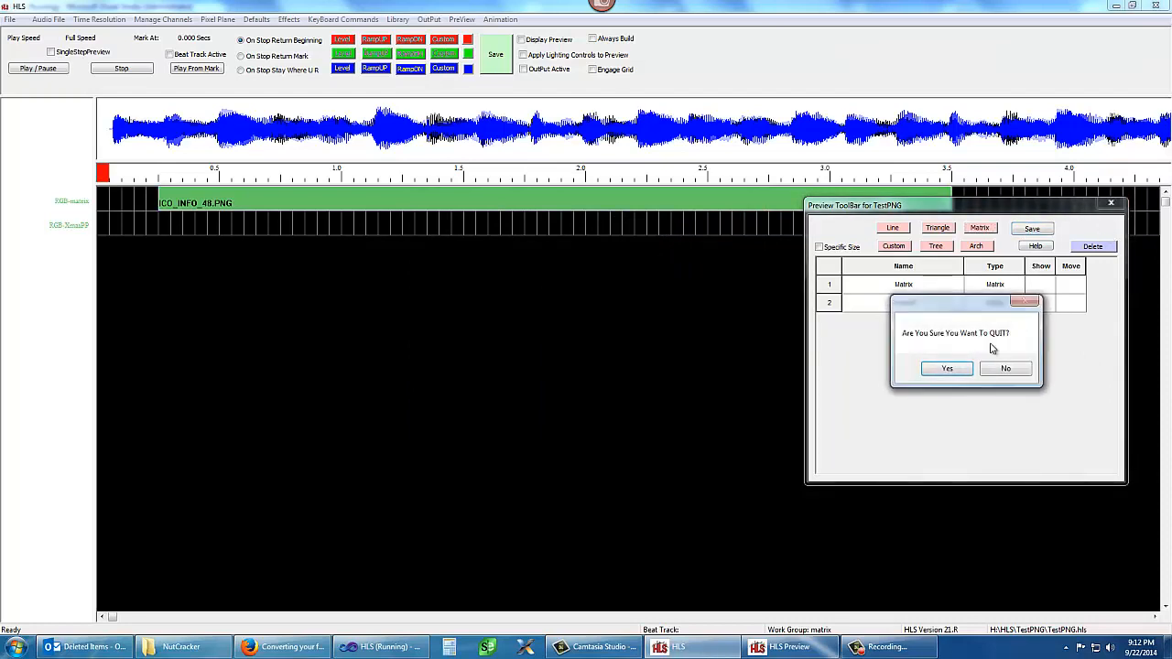
left_click(948, 370)
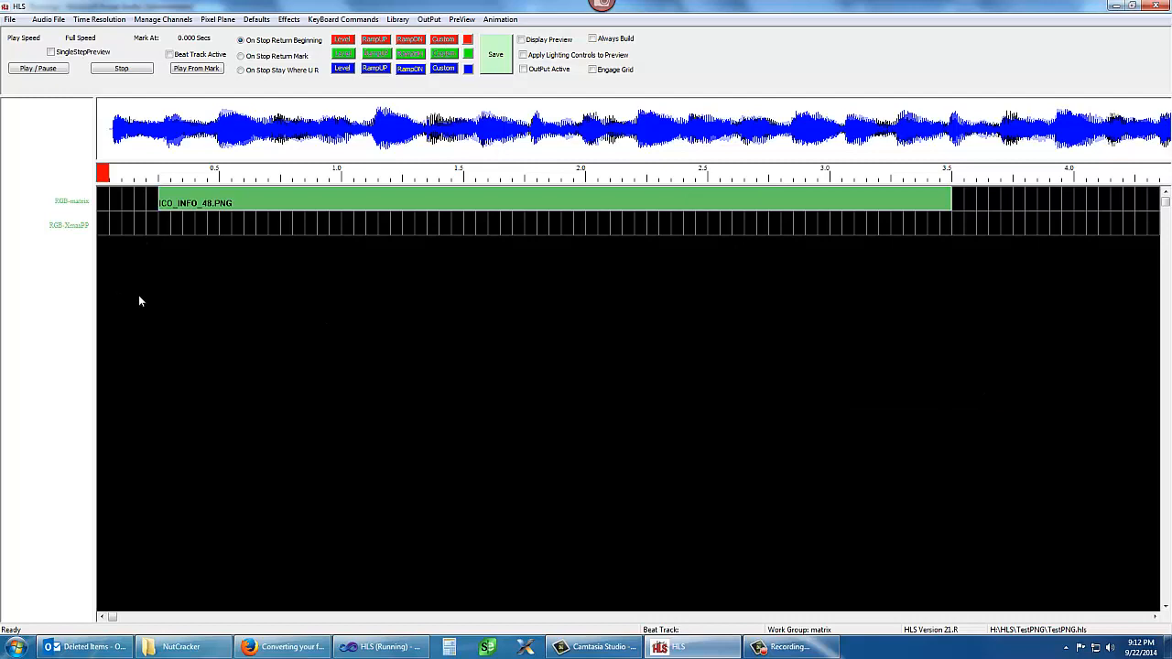
- Add Snowman.png as a PNG effect on the XmasPP channel at about 0.25 seconds and stretch it to about 2.55 seconds
right_click(163, 229)
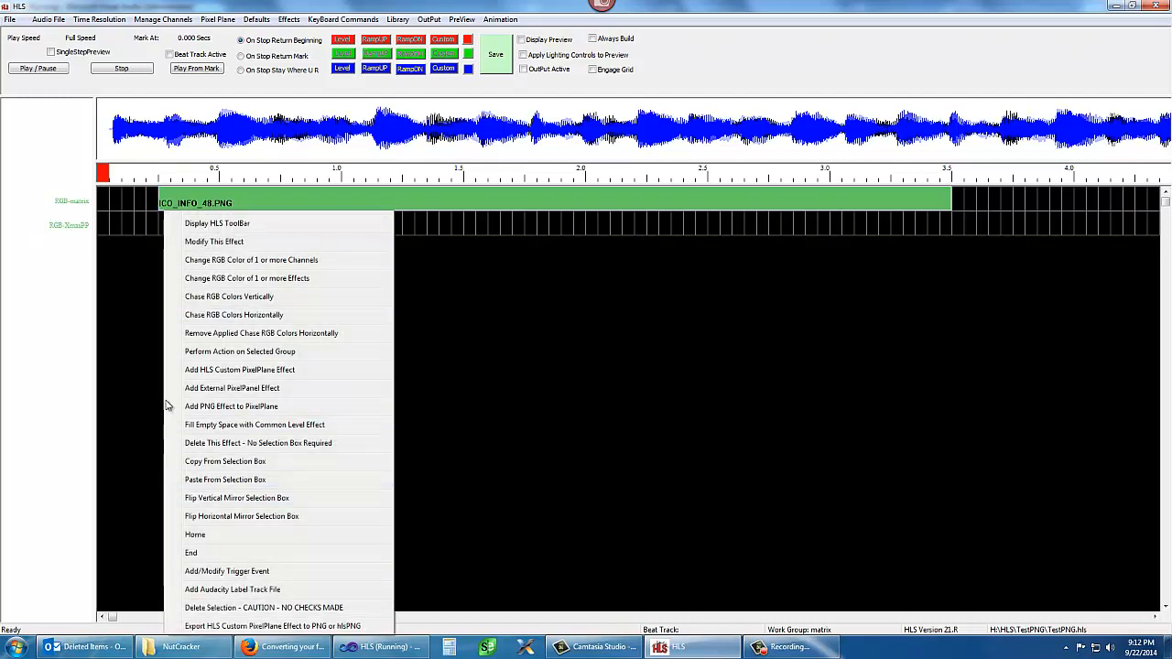
left_click(251, 411)
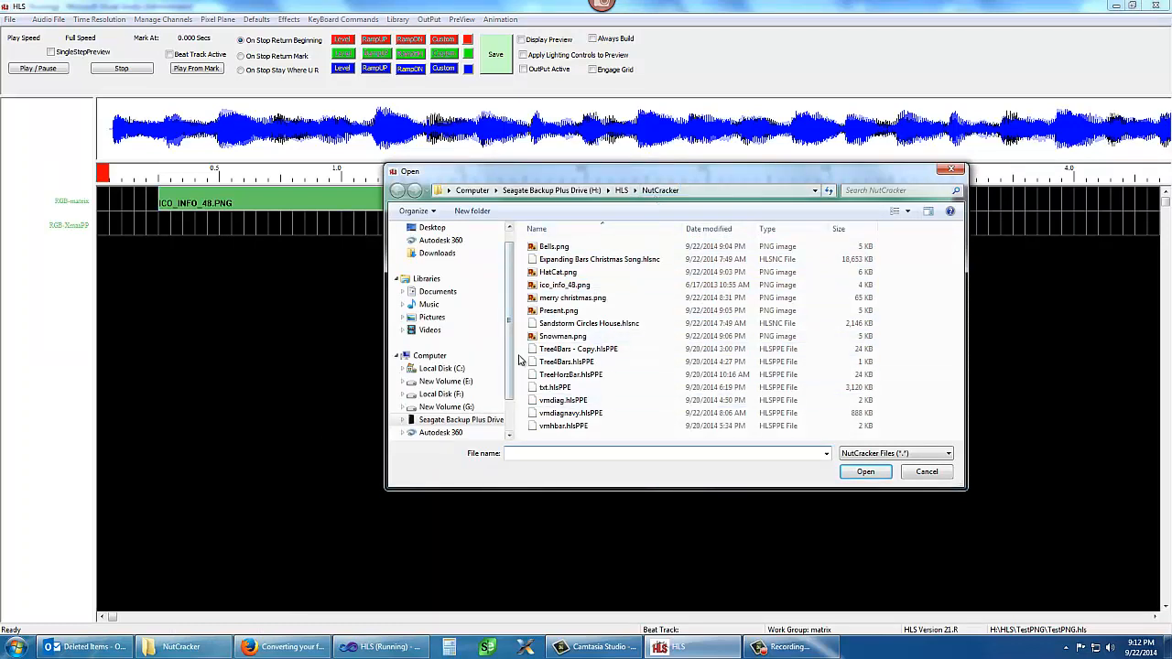
left_click(568, 338)
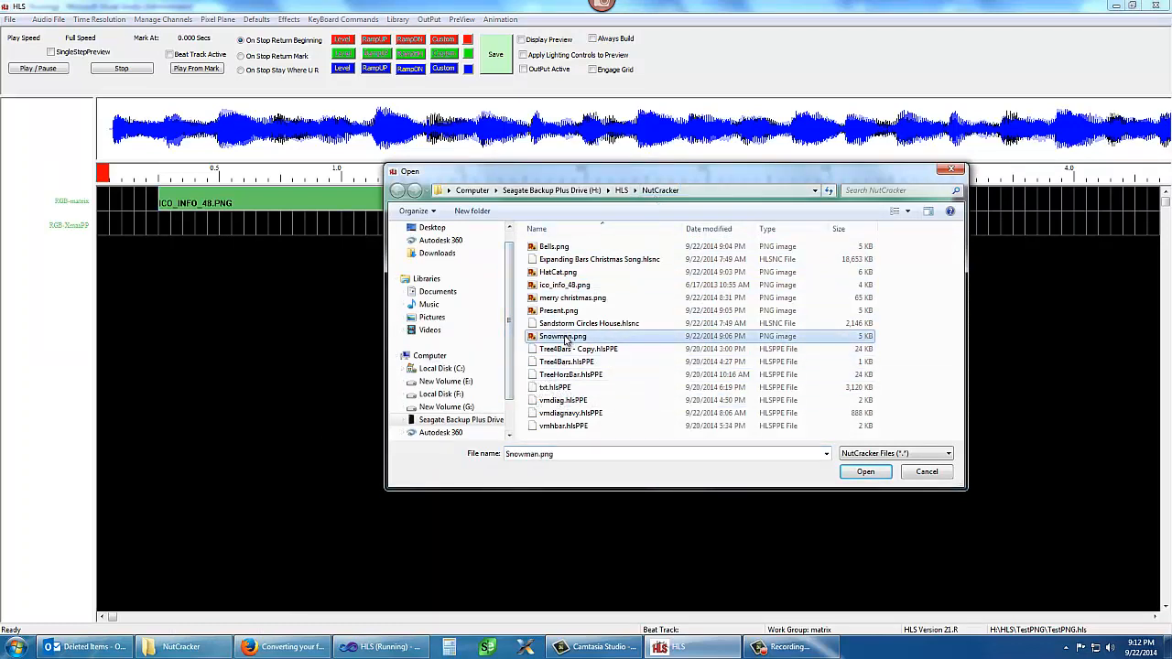
left_click(865, 471)
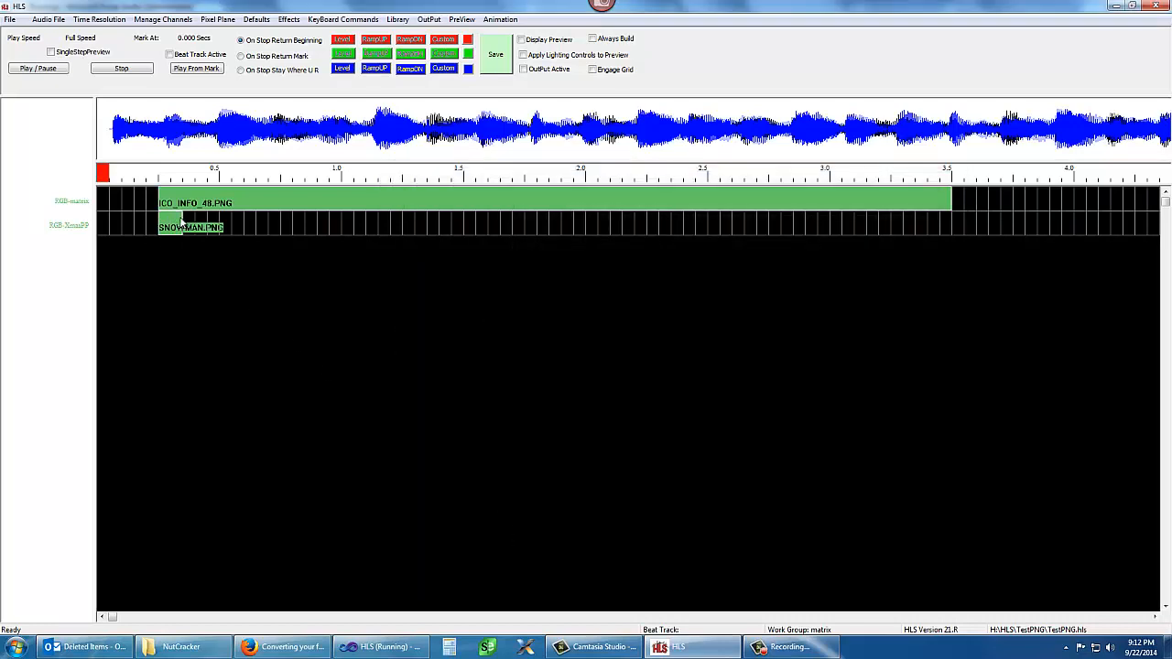
left_click_drag(183, 223, 377, 227)
left_click_drag(566, 229, 717, 224)
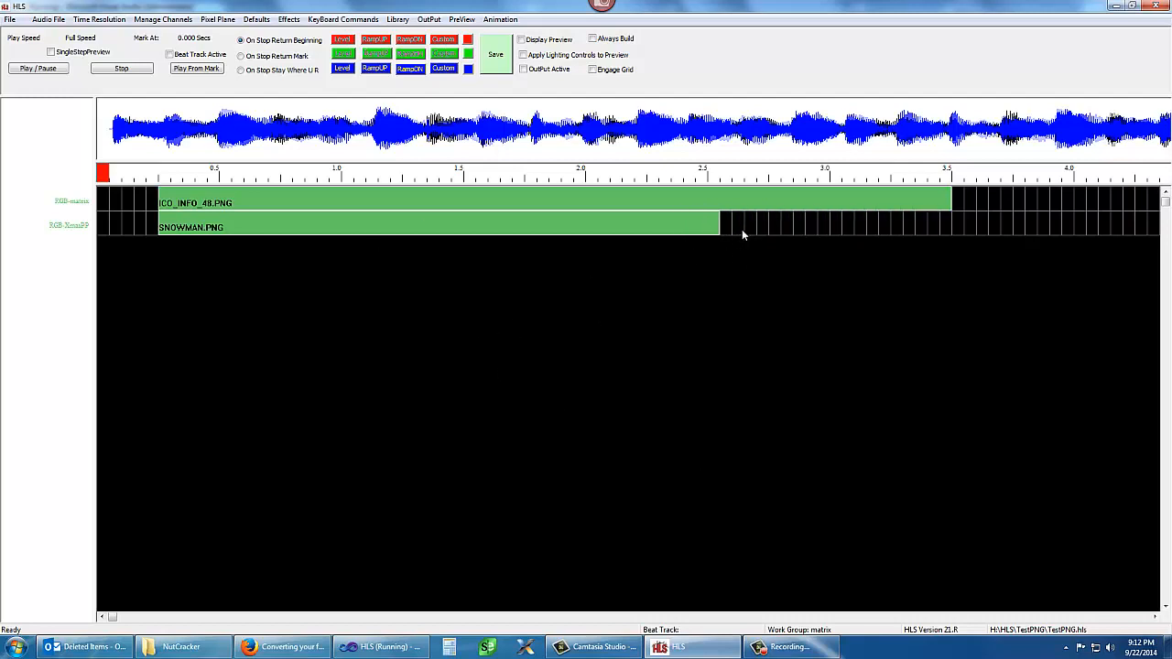
- Add Bells.png as a PNG effect on the XmasPP channel at about 2.65 seconds and stretch it to about 4.75 seconds
right_click(751, 229)
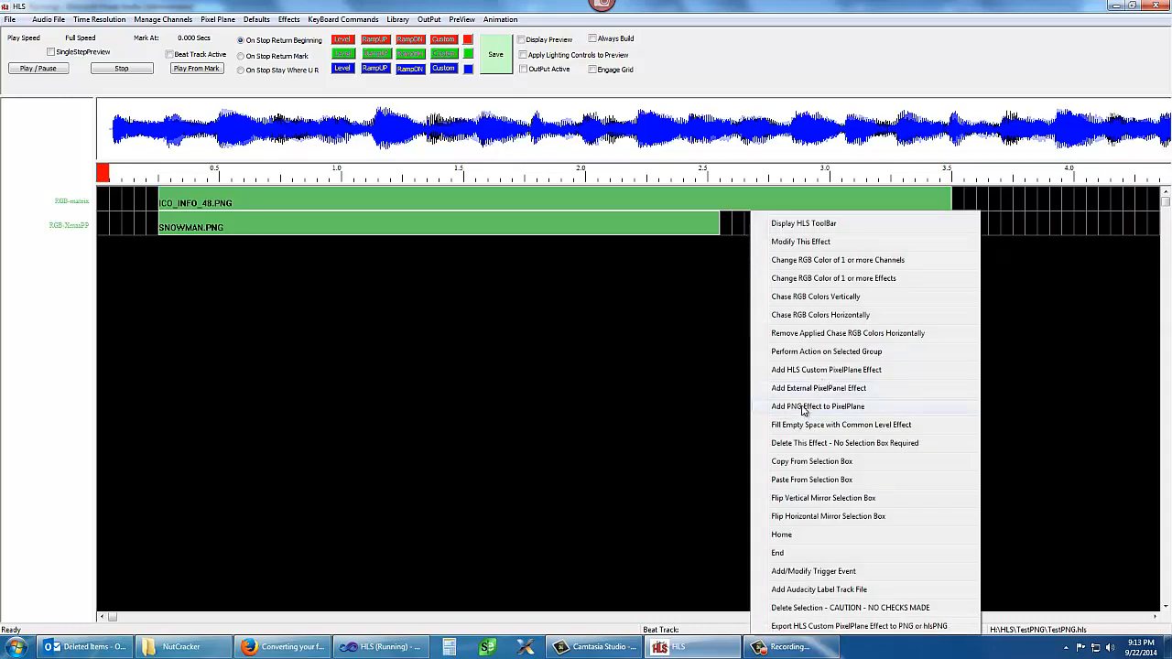
left_click(804, 406)
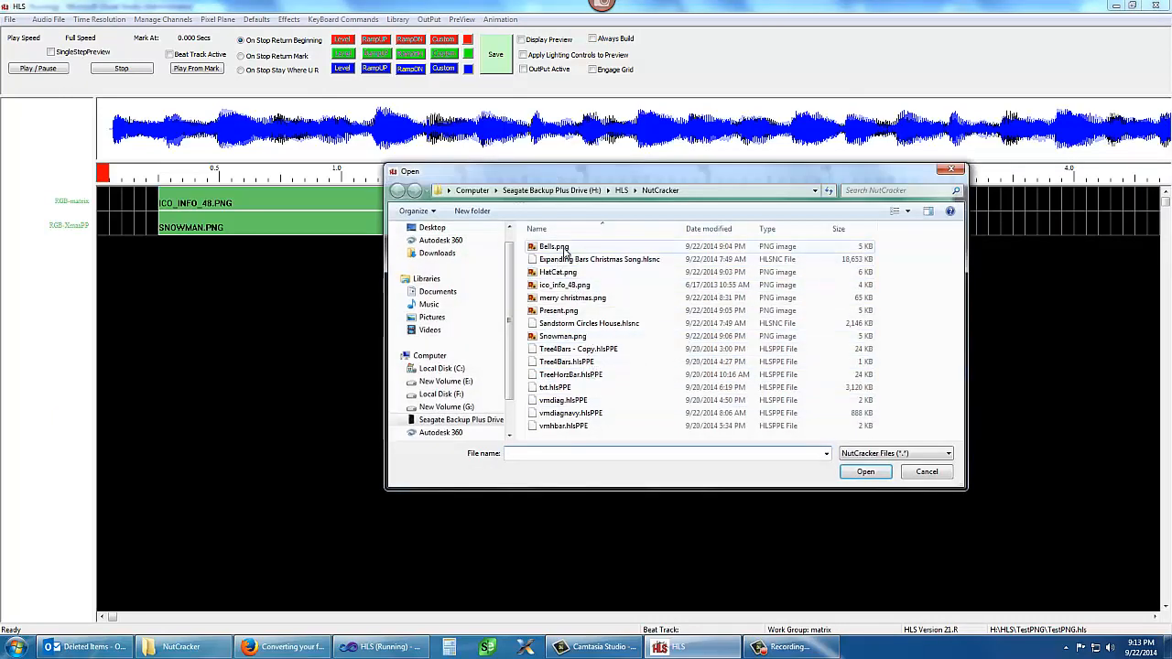
left_click(561, 249)
left_click(865, 472)
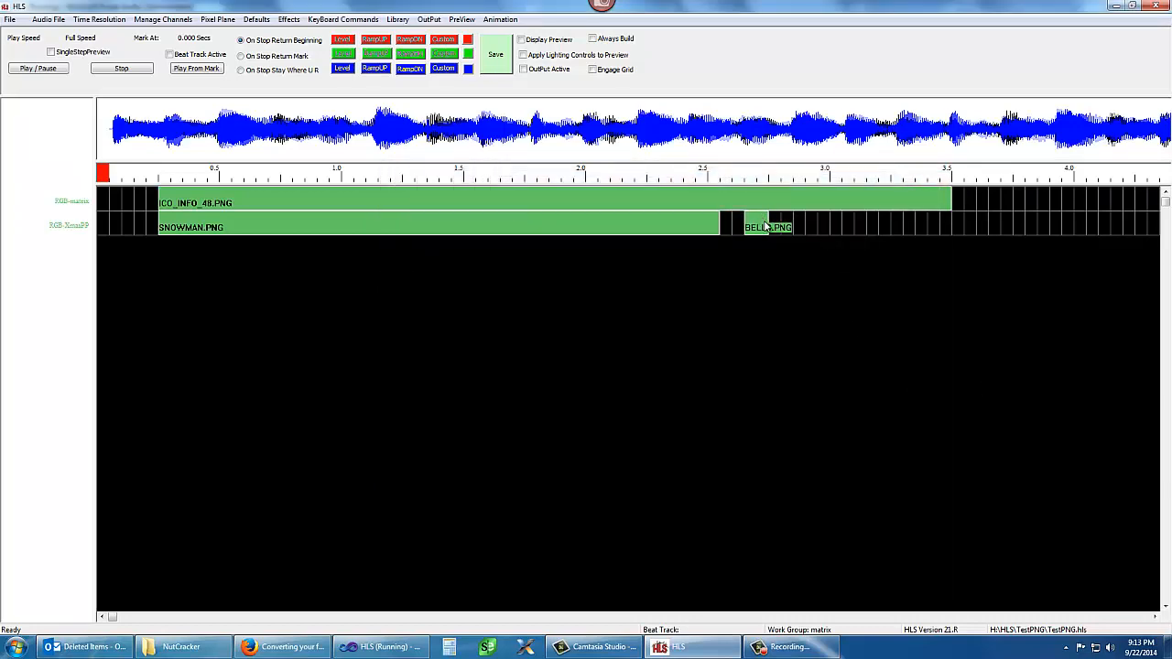
left_click_drag(796, 227, 1050, 231)
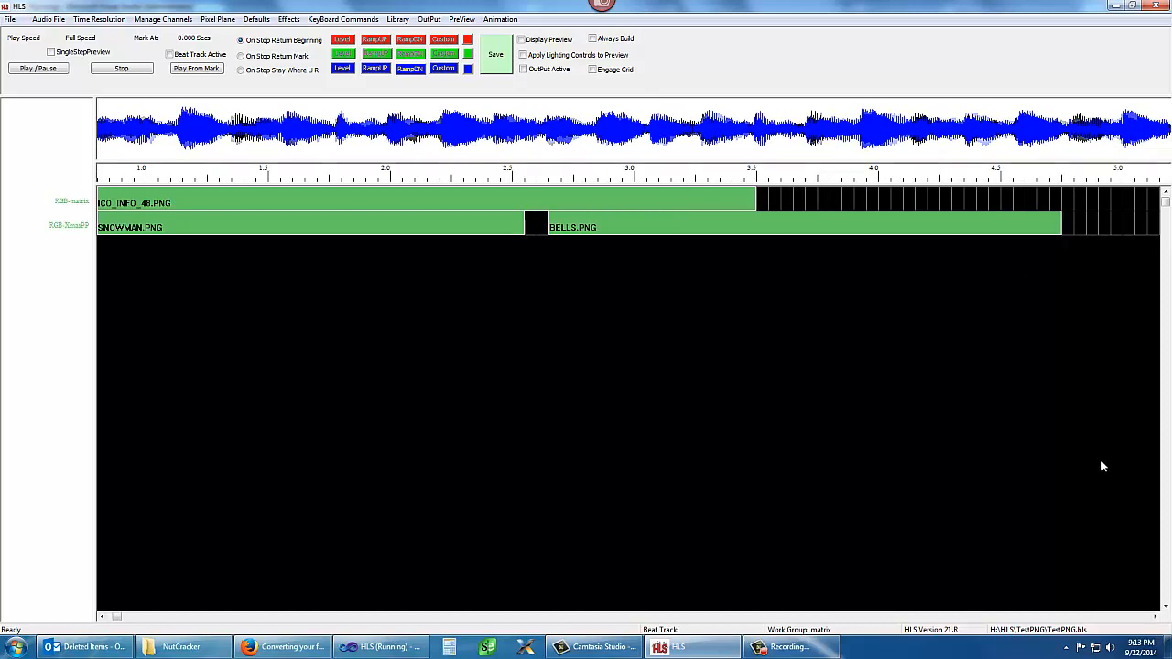
key("Page_Down")
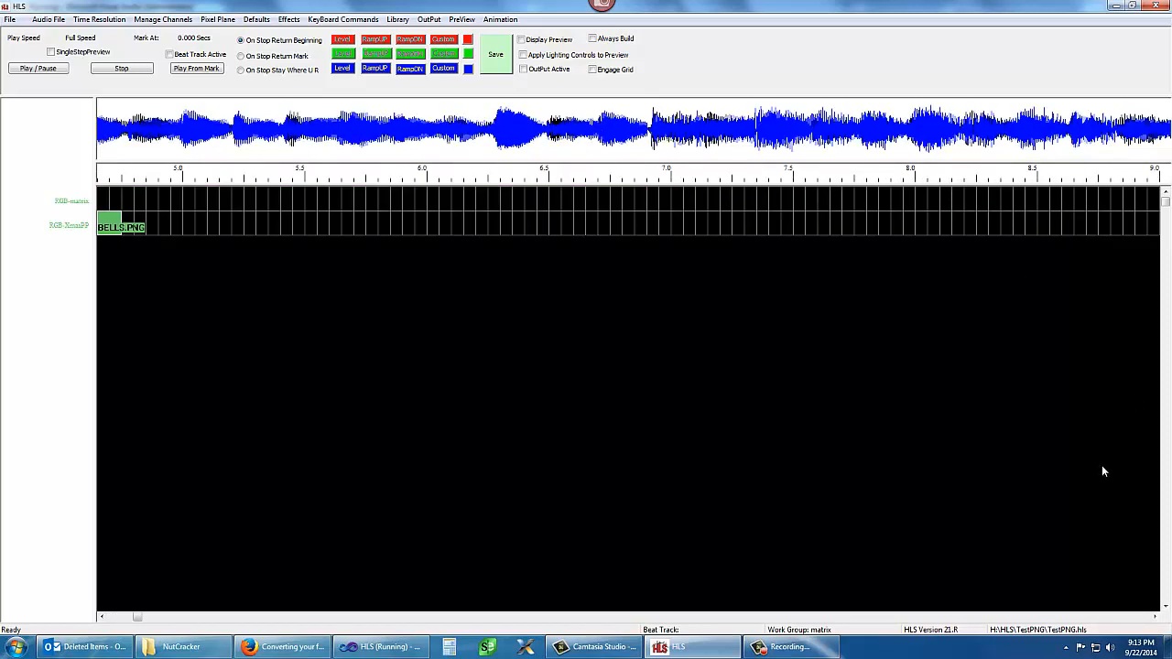
- Add Present.png as a PNG effect on the XmasPP channel at about 4.9 seconds and stretch it to about 7.0 seconds
right_click(161, 224)
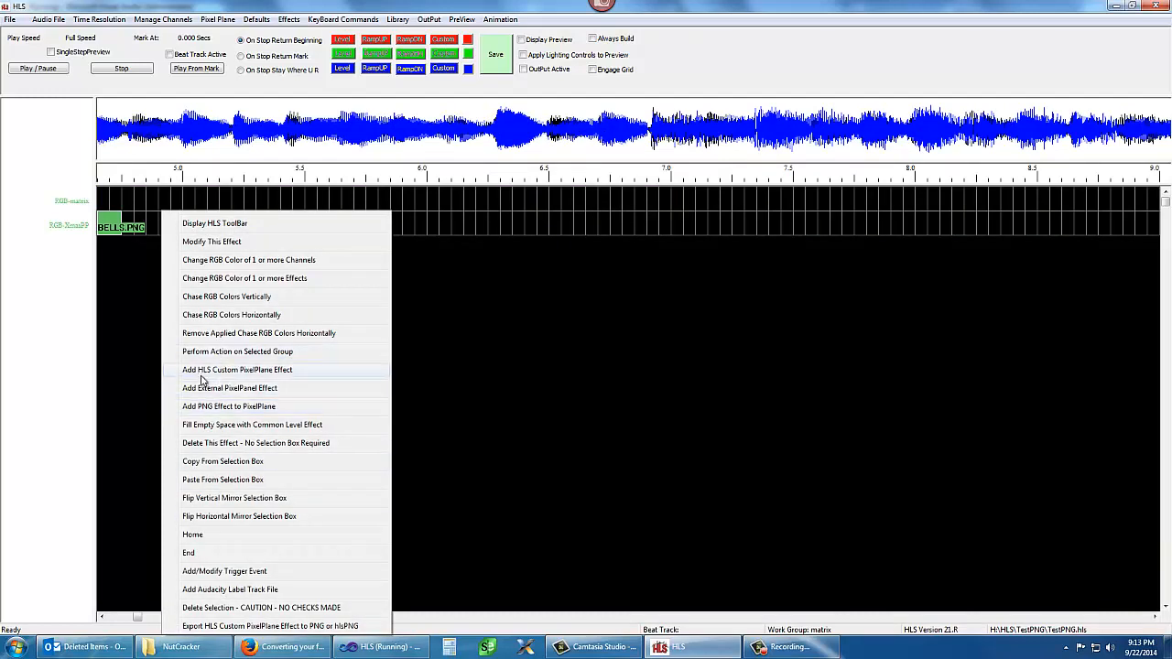
left_click(208, 408)
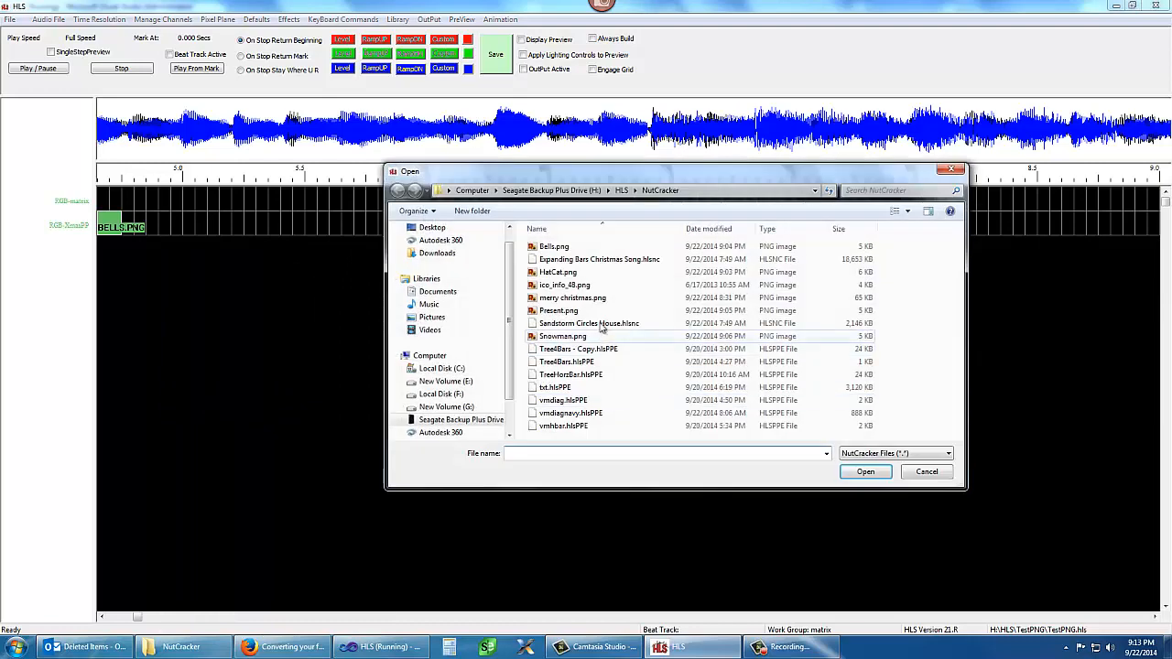
left_click(565, 313)
left_click(865, 471)
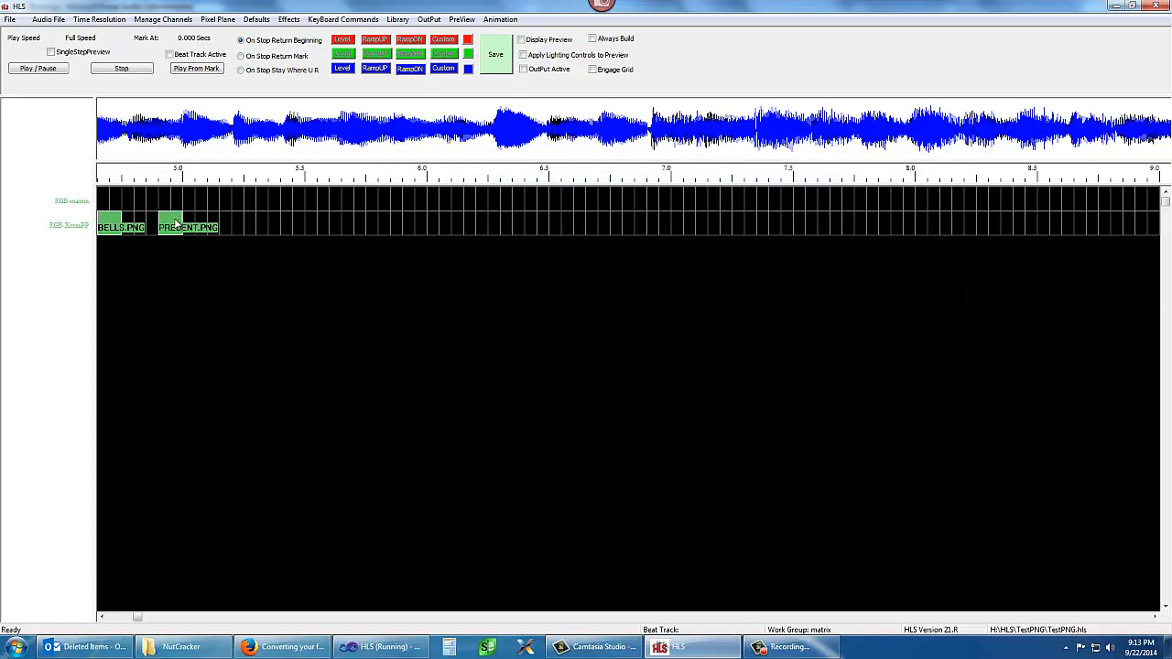
left_click_drag(175, 223, 661, 237)
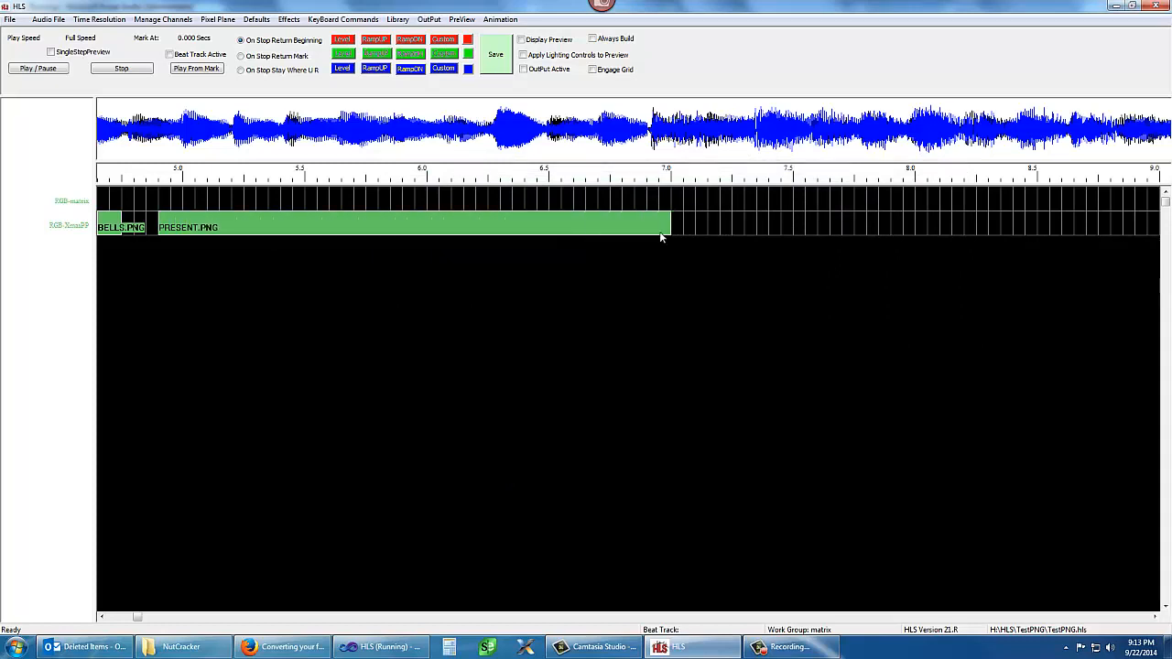
- Add HatCat.png as a PNG effect on the XmasPP channel at about 7.1 seconds and stretch it to about 9.0 seconds
right_click(700, 227)
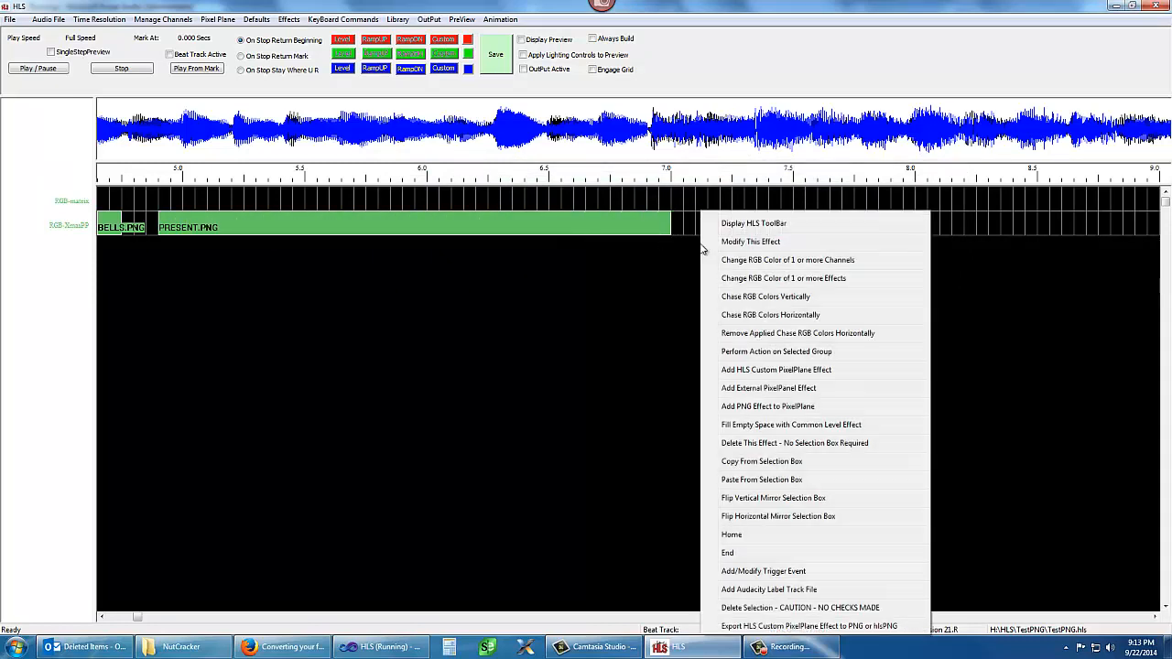
left_click(753, 405)
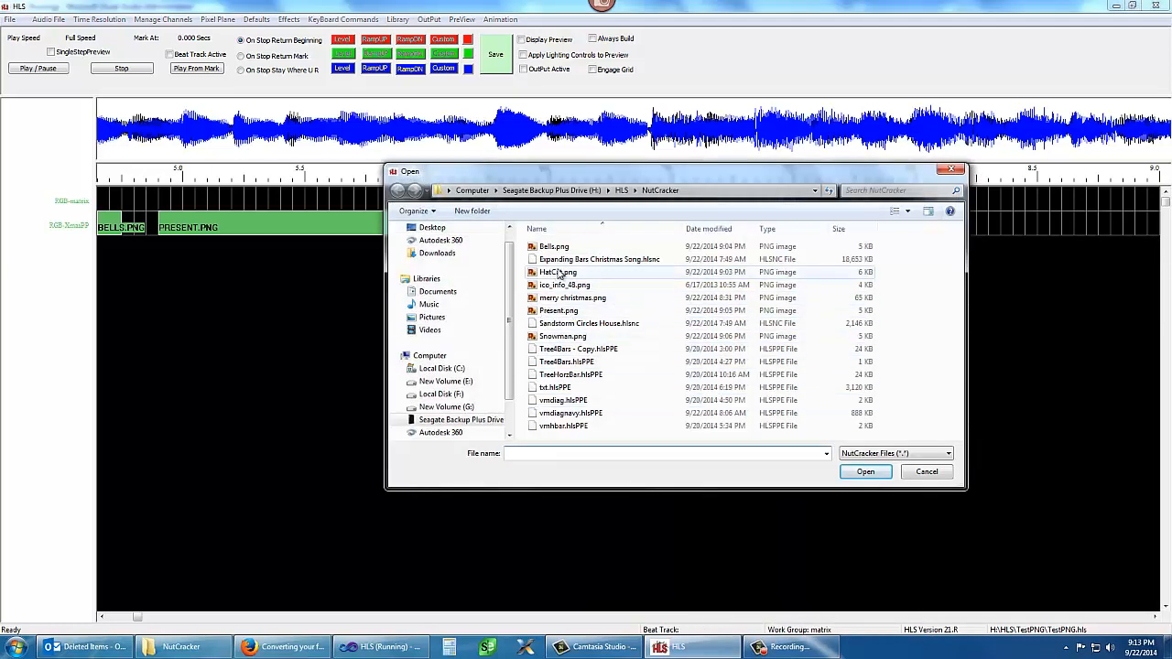
left_click(557, 272)
left_click(846, 469)
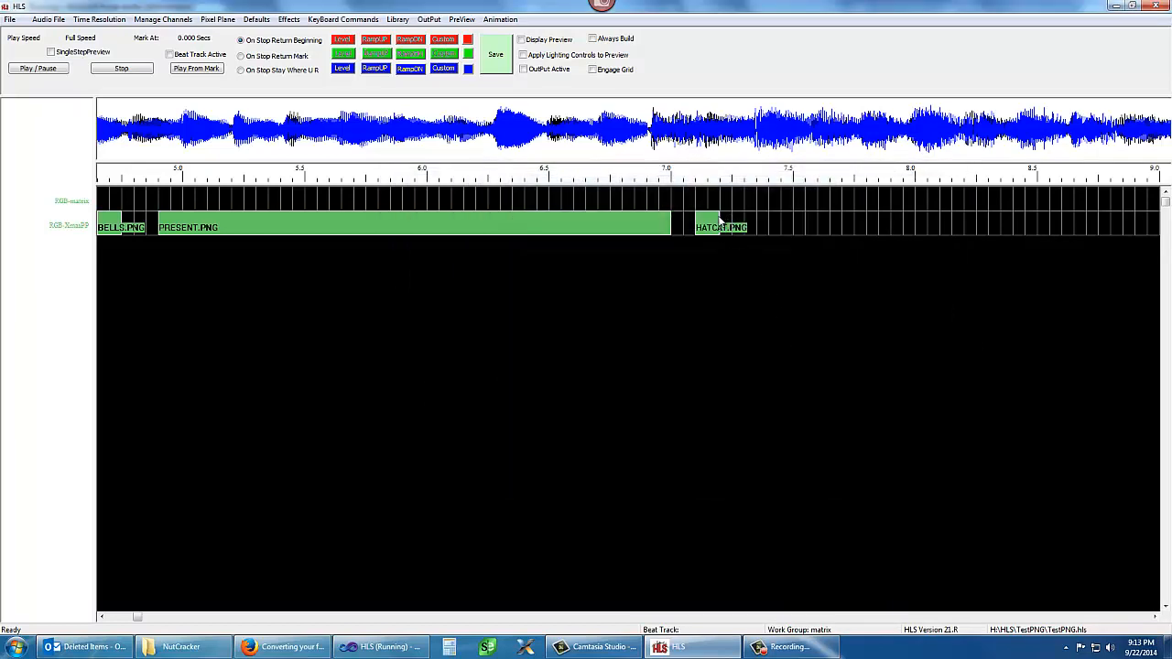
left_click_drag(721, 222, 1152, 226)
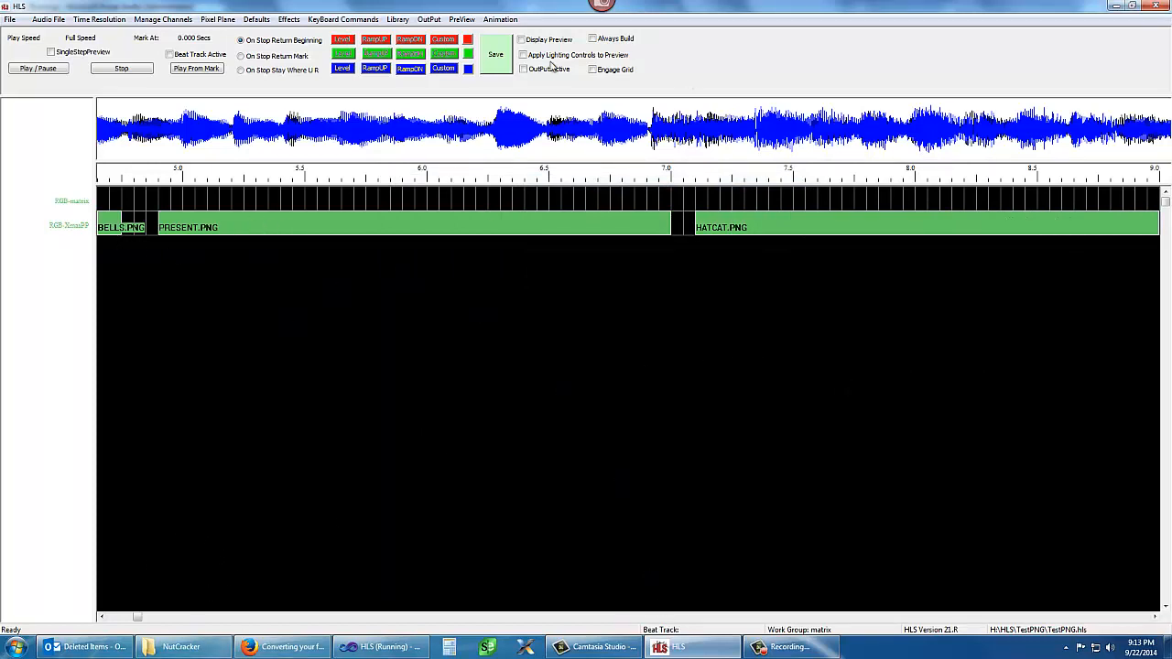
- Display the preview with its output intensity levels built, and play the sequence past the HatCat.png effect before stopping playback
left_click(522, 40)
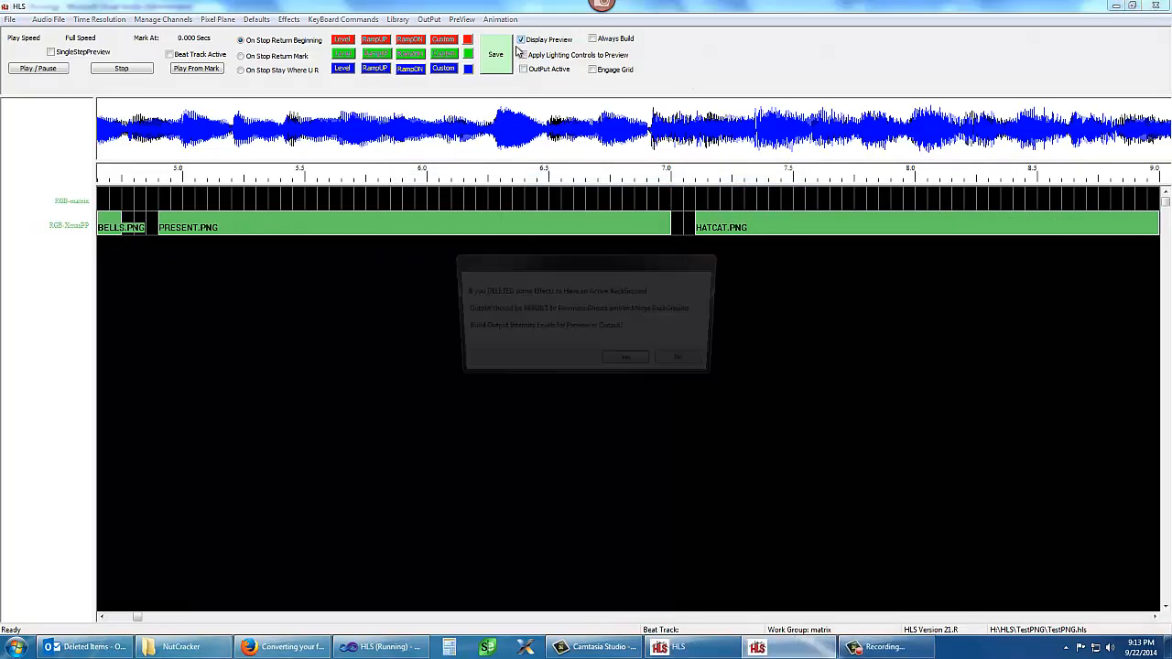
left_click(629, 363)
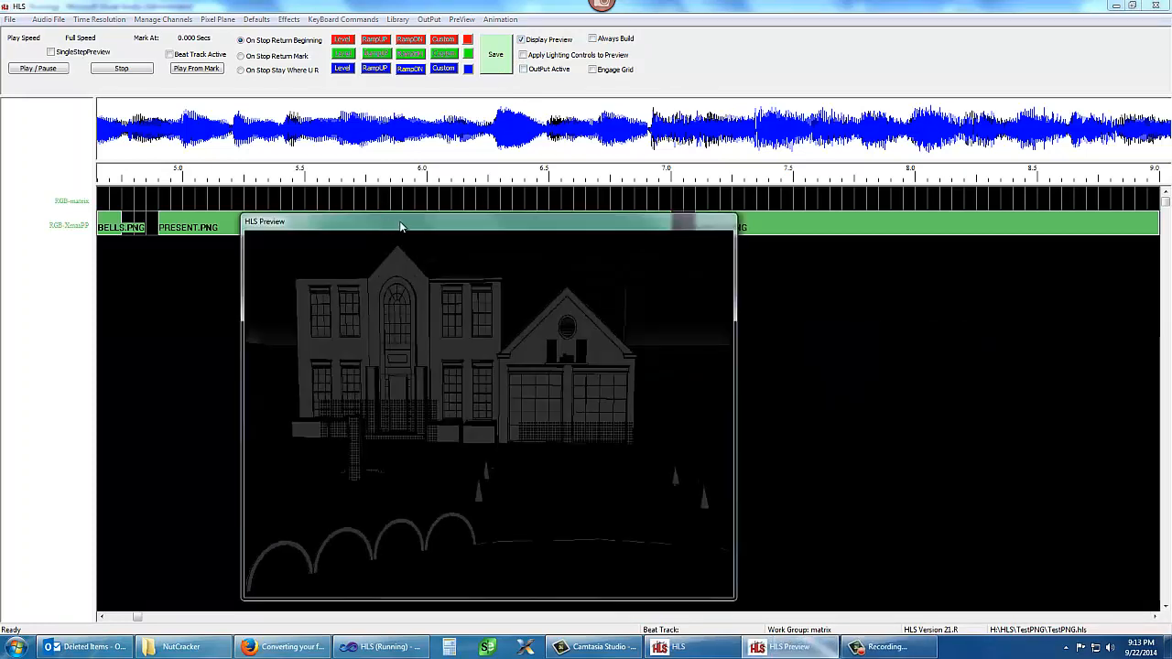
left_click_drag(400, 226, 603, 134)
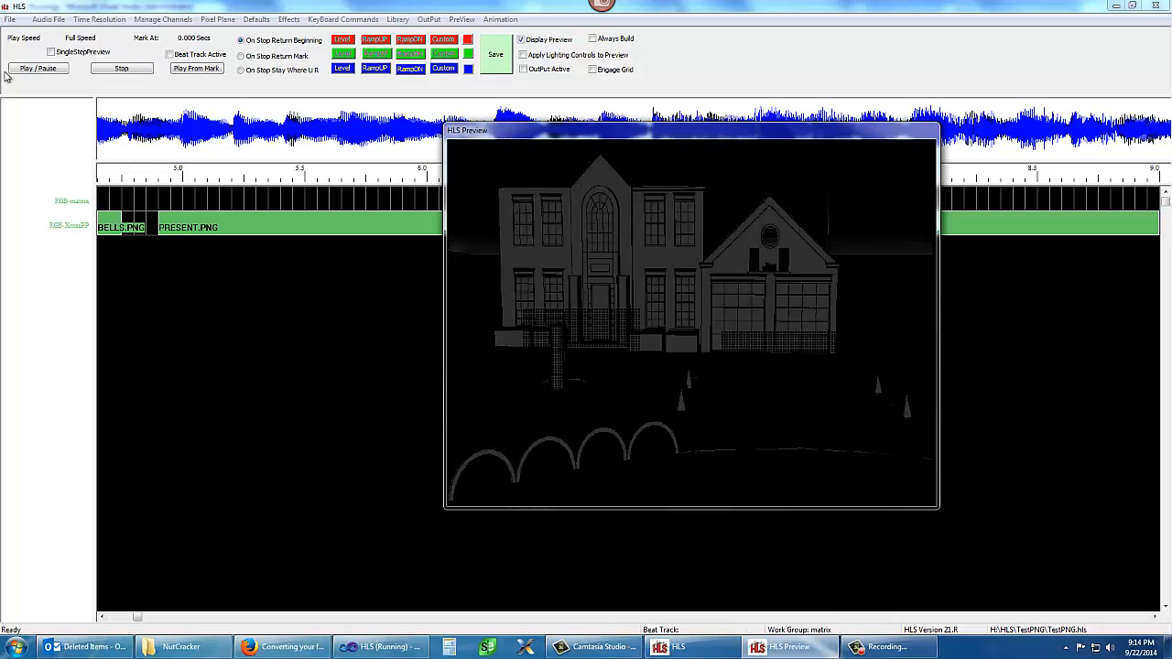
left_click(36, 69)
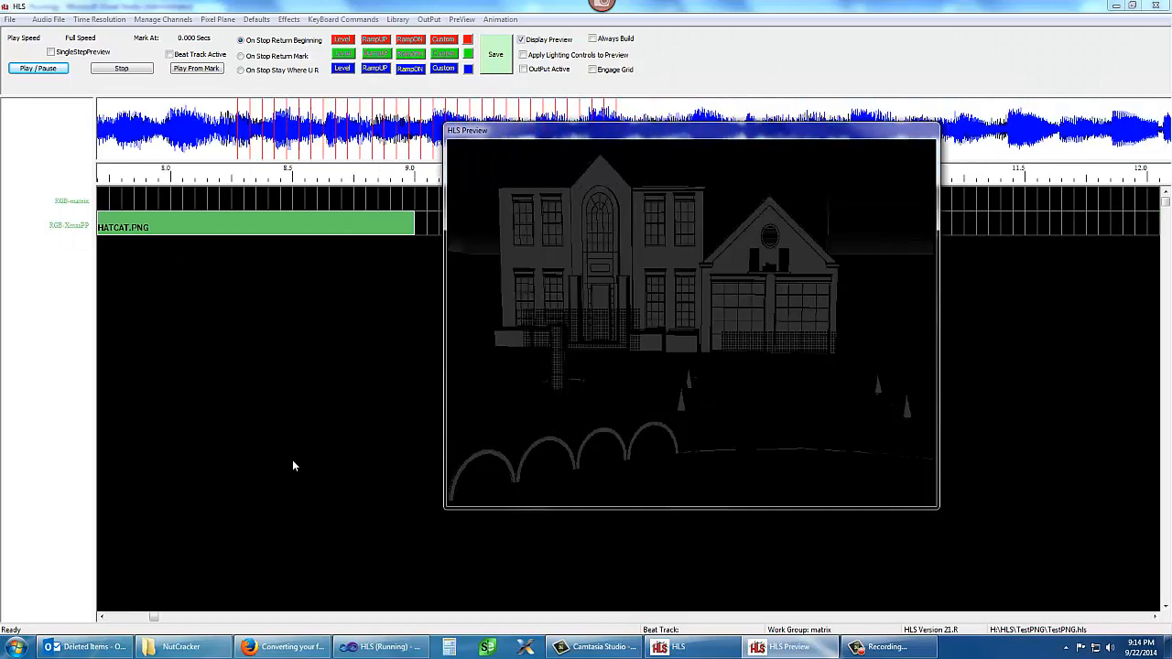
left_click(136, 69)
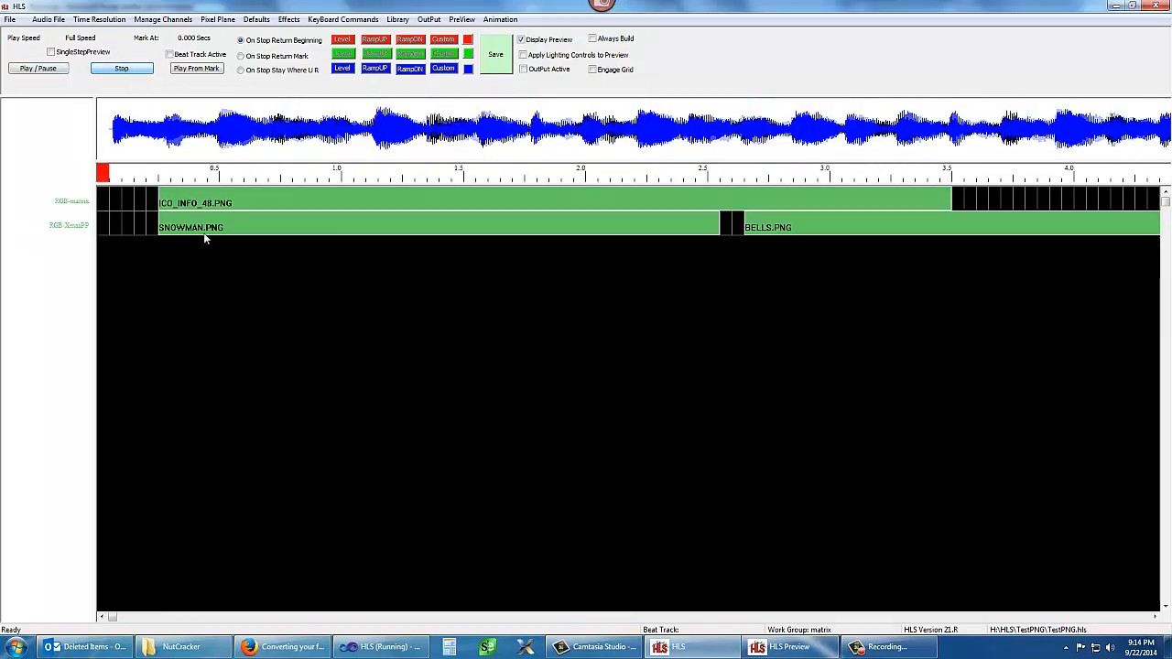